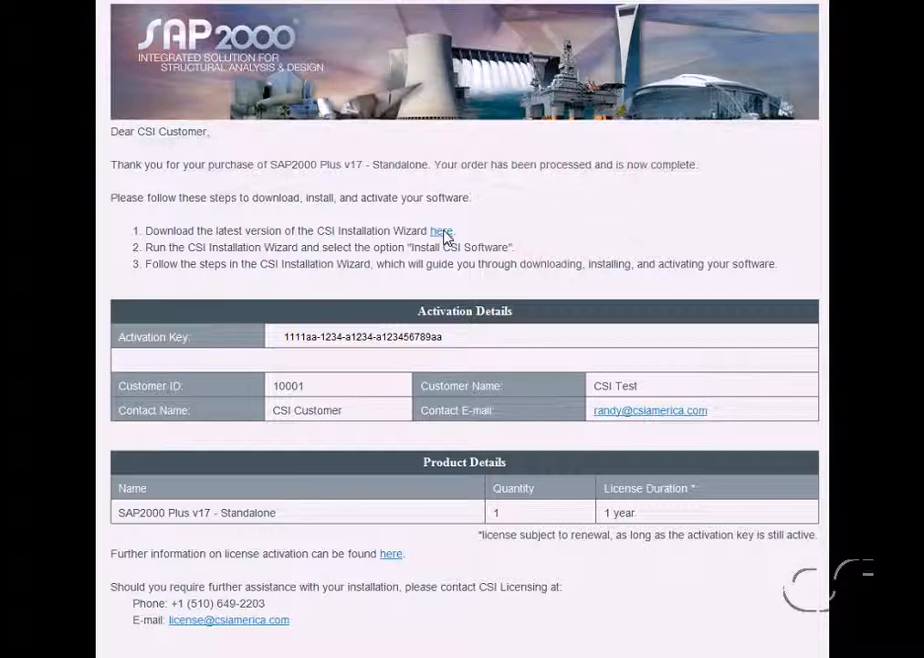
Run the CSI Installation Wizard from the 'here' download link in the SAP2000 Plus v17 order email.
{"action": "left_click", "coordinate": [442, 233]}
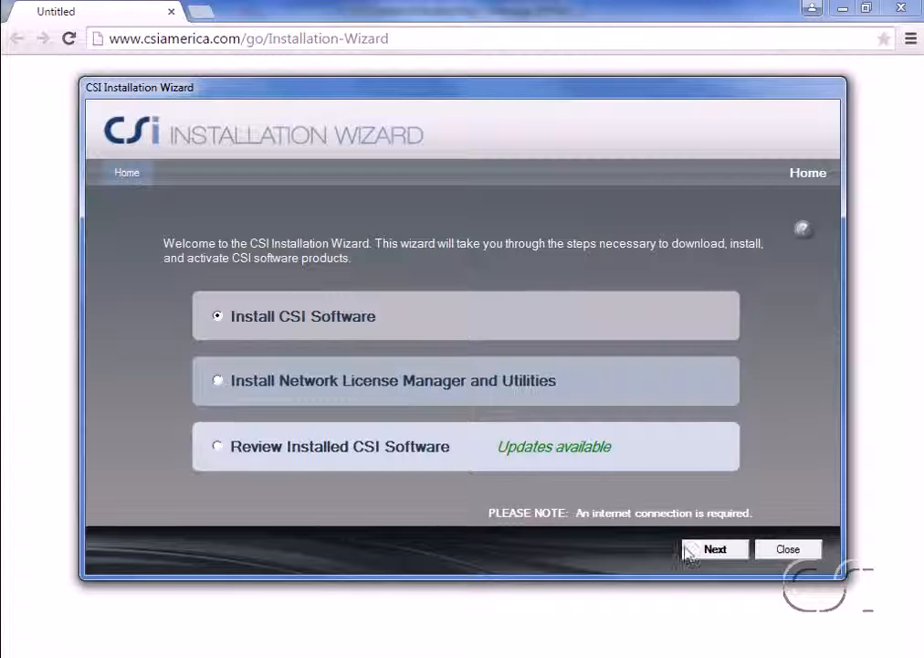
Begin installing CSI software and select SAP2000 17 as the product.
{"action": "left_click", "coordinate": [716, 549]}
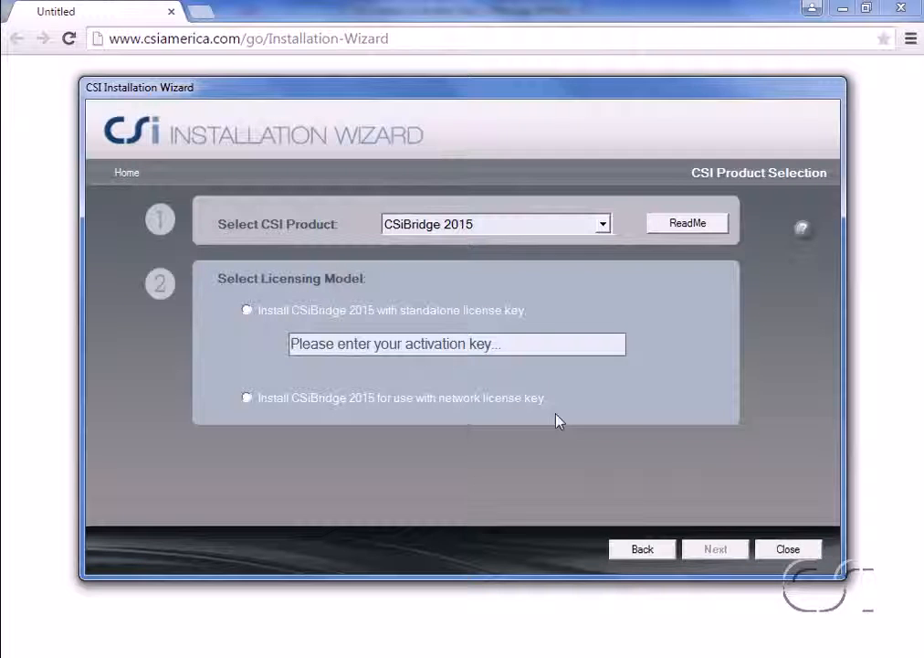
{"action": "left_click", "coordinate": [498, 228]}
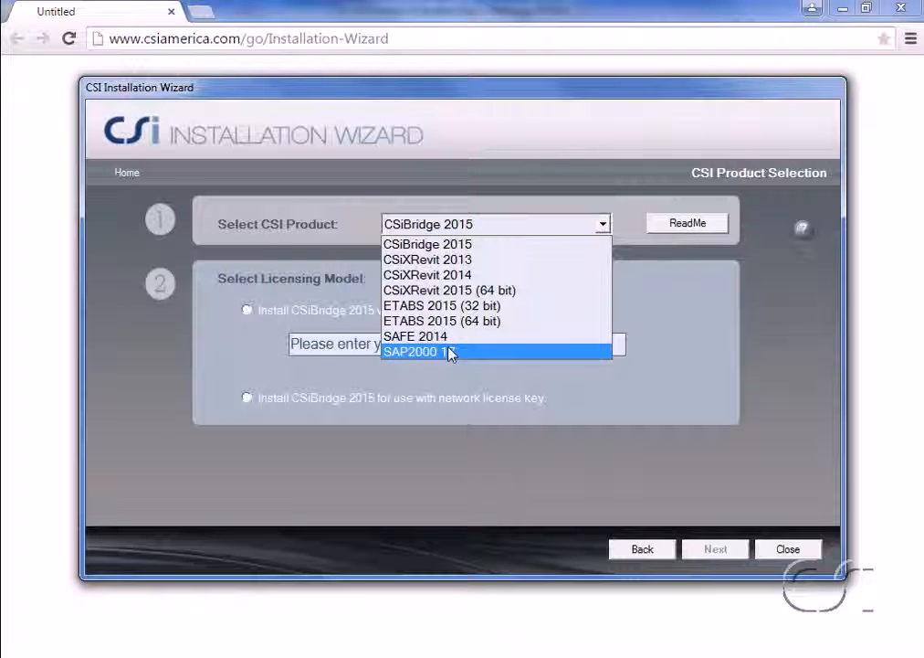
{"action": "left_click", "coordinate": [484, 352]}
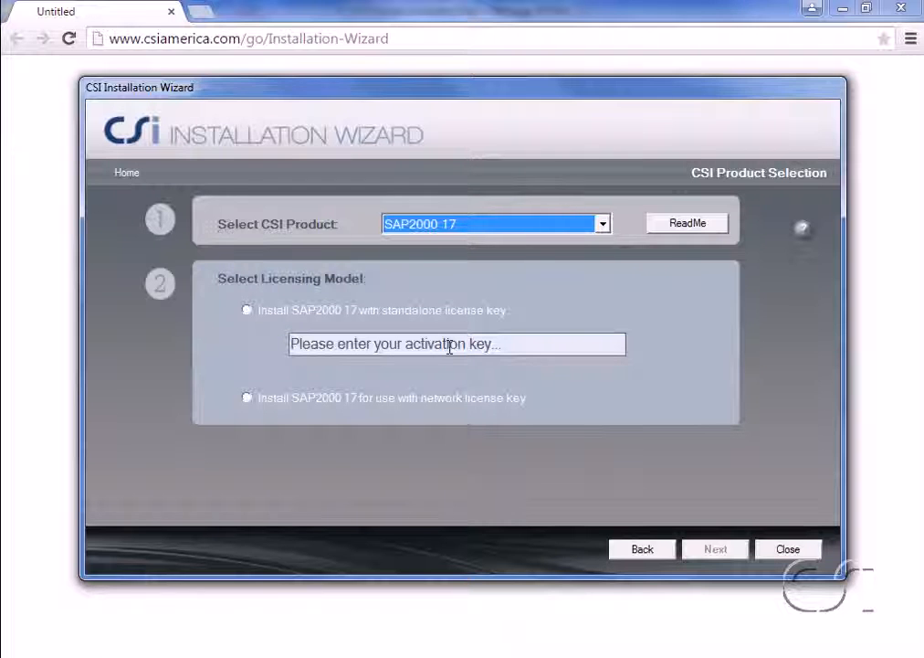
Choose the standalone license model, paste the activation key, and continue to the download page.
{"action": "left_click", "coordinate": [254, 312]}
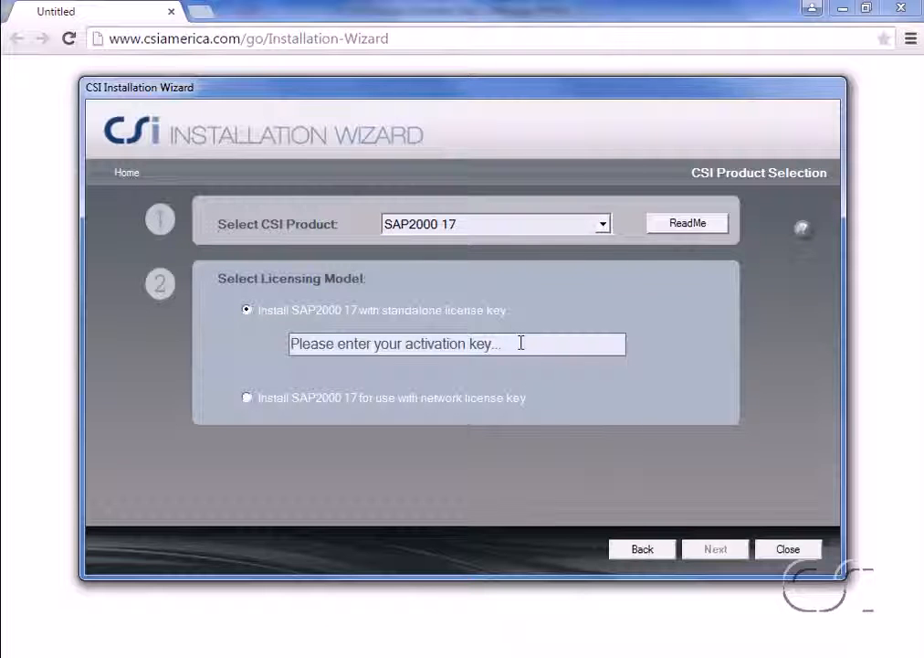
{"action": "left_click", "coordinate": [520, 343]}
{"action": "type", "text": "1111aa-1234-a124-a123456789aa"}
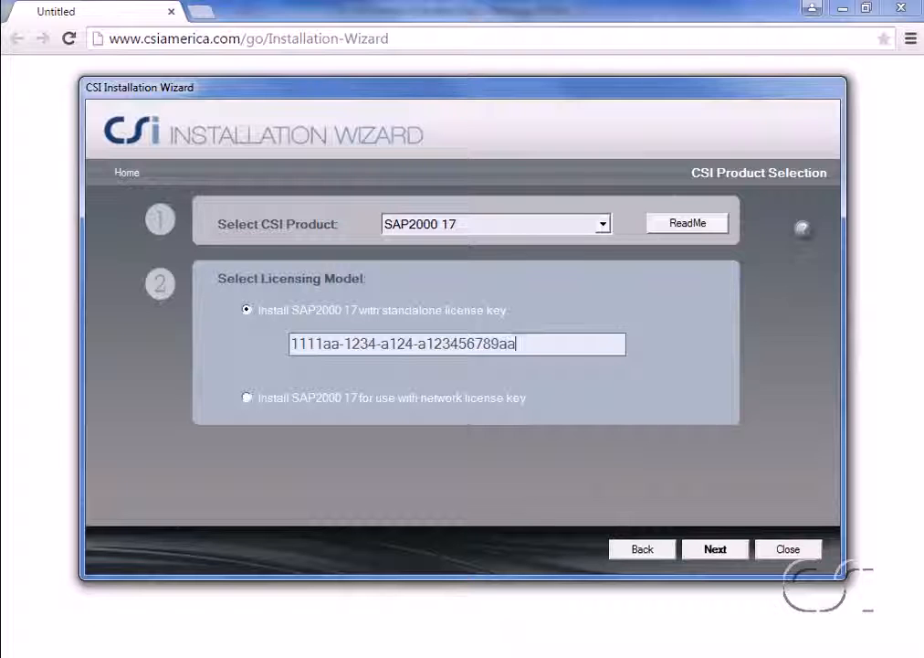
{"action": "left_click", "coordinate": [701, 553]}
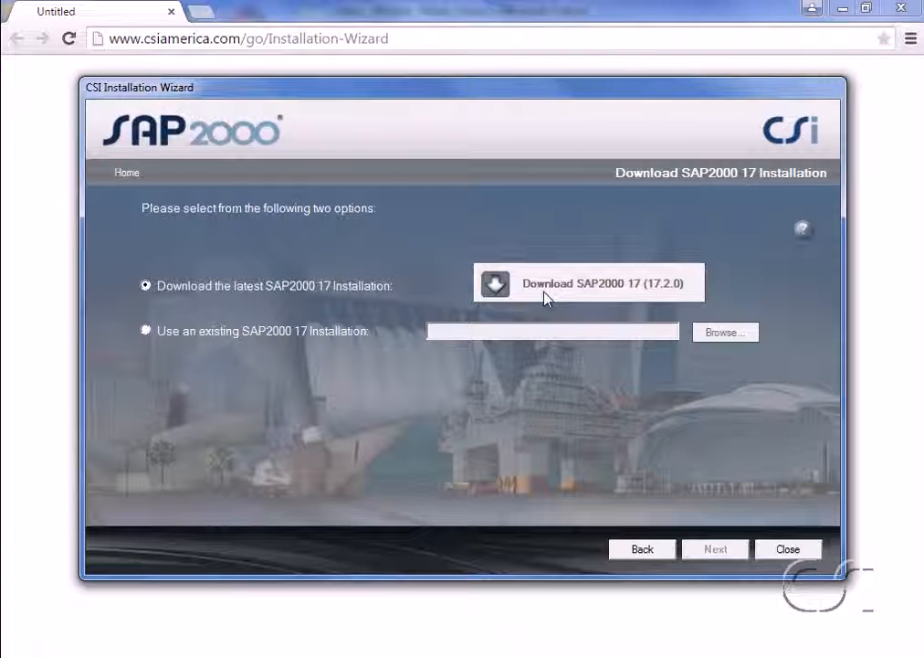
Download the SAP2000 17 installer into the Documents > TMP folder.
{"action": "left_click", "coordinate": [626, 300]}
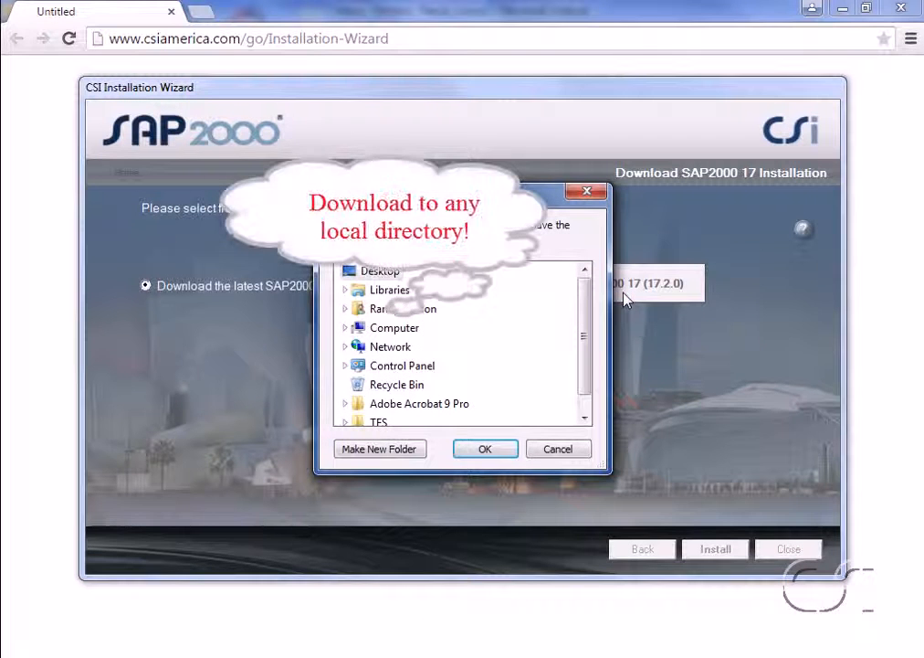
{"action": "left_click", "coordinate": [346, 310]}
{"action": "scroll", "coordinate": [345, 316], "scroll_direction": "down", "scroll_amount": 3}
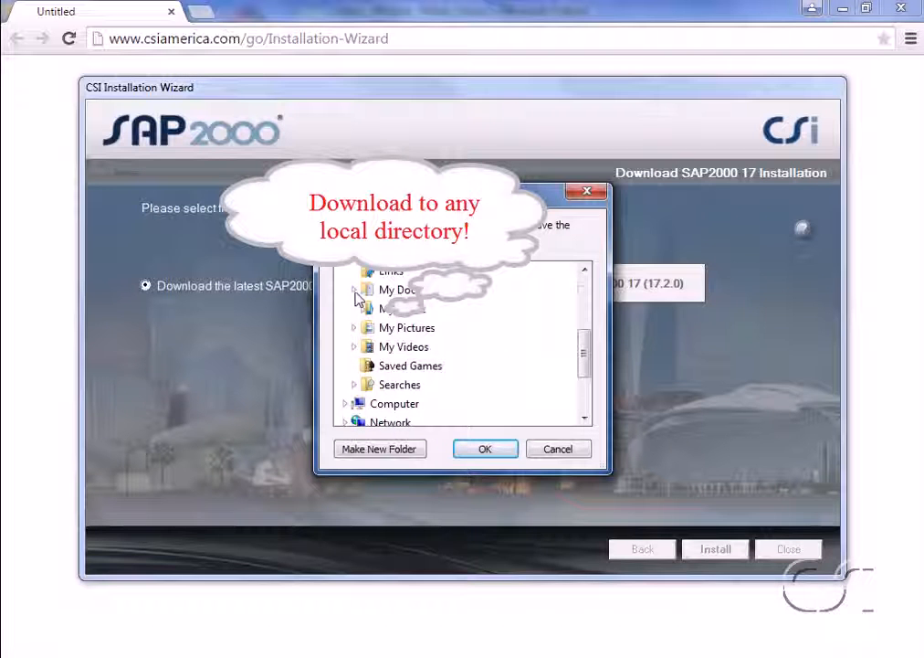
{"action": "left_click", "coordinate": [355, 291]}
{"action": "scroll", "coordinate": [358, 306], "scroll_direction": "down", "scroll_amount": 10}
{"action": "scroll", "coordinate": [359, 314], "scroll_direction": "down", "scroll_amount": 15}
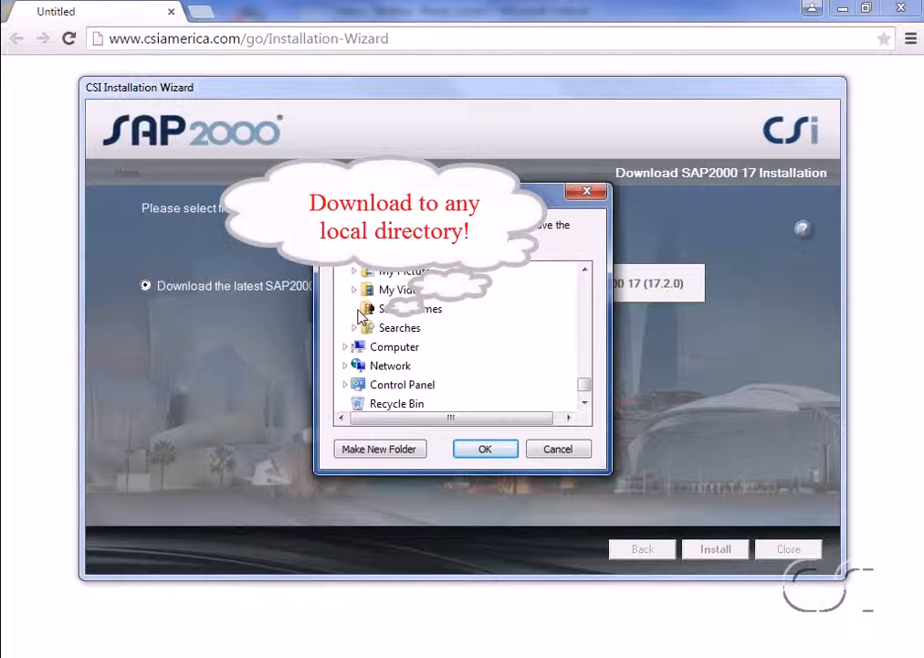
{"action": "scroll", "coordinate": [361, 313], "scroll_direction": "up", "scroll_amount": 2}
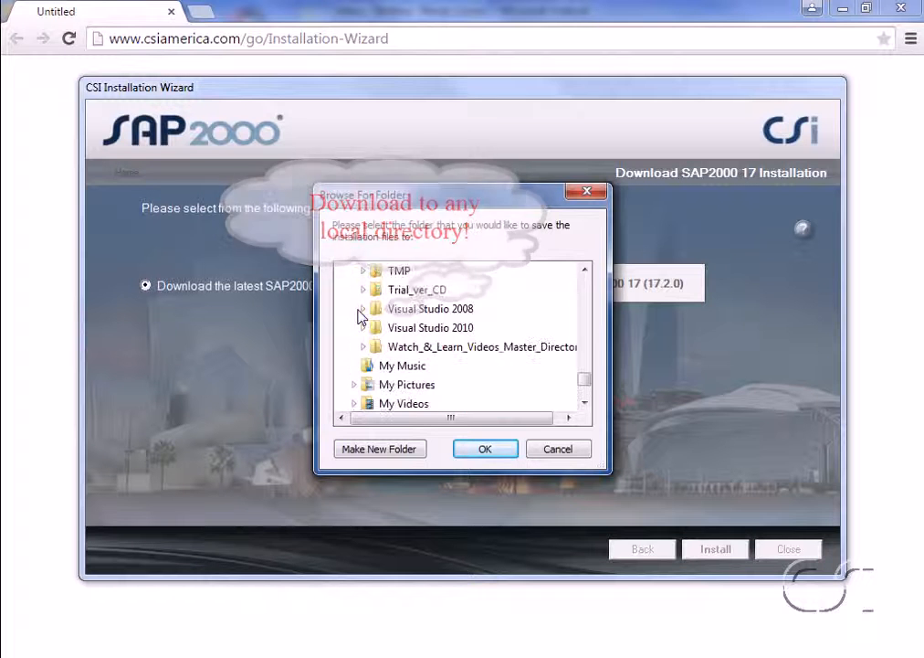
{"action": "left_click", "coordinate": [399, 274]}
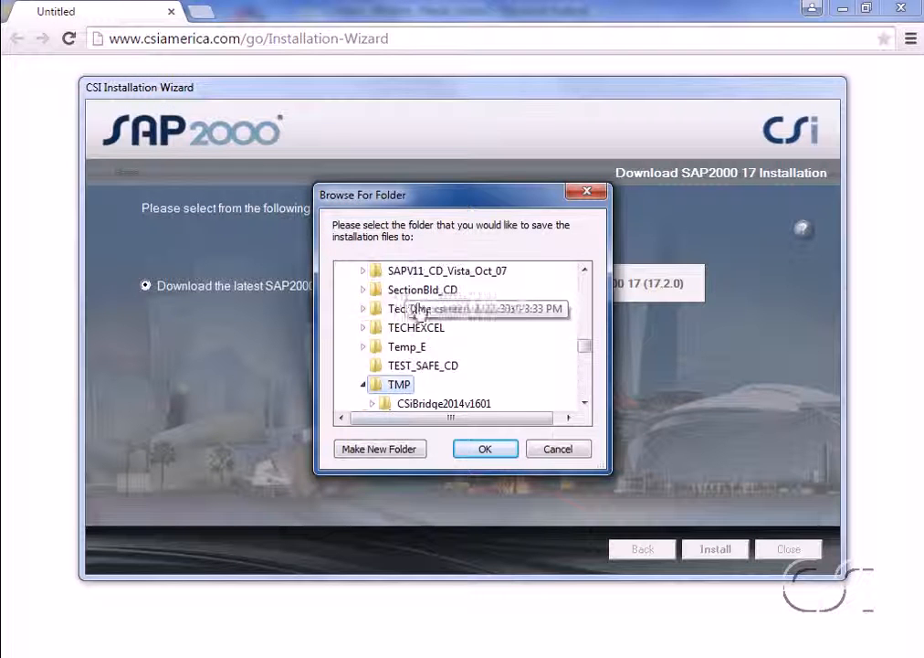
{"action": "left_click", "coordinate": [482, 450]}
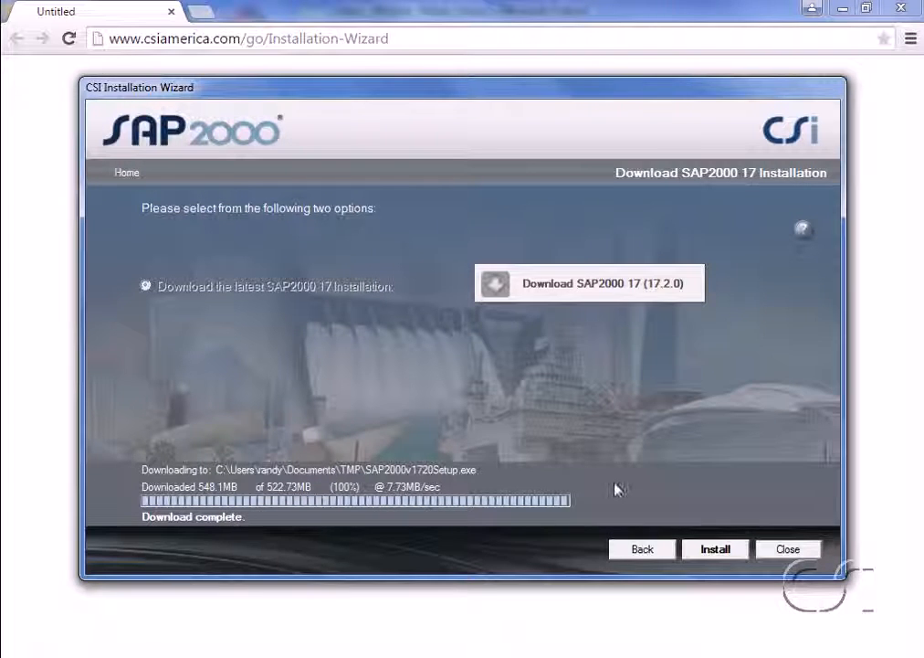
Install SAP2000 17, accepting the license agreement, and finish the installer.
{"action": "left_click", "coordinate": [735, 555]}
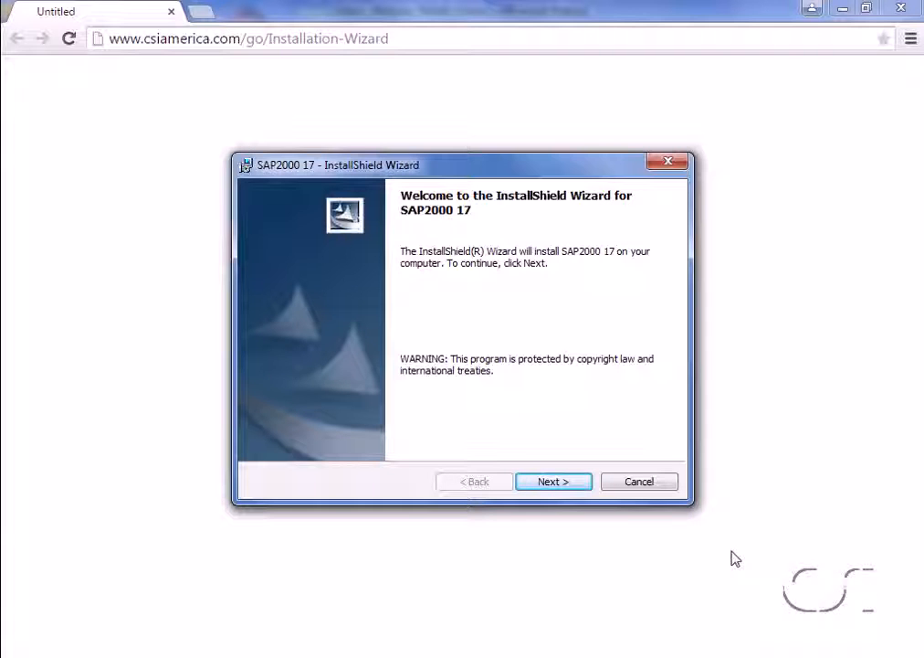
{"action": "left_click", "coordinate": [560, 488]}
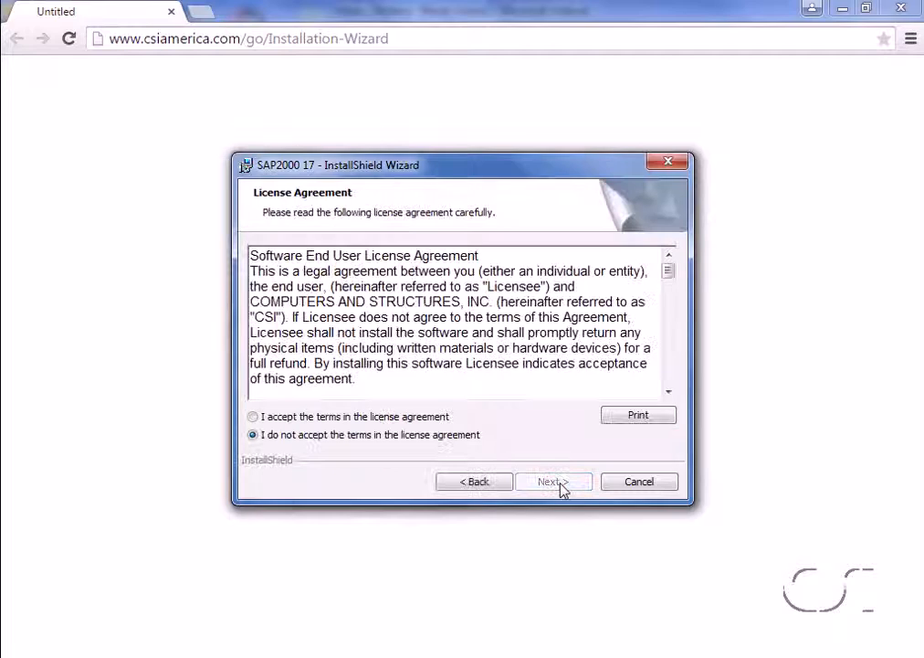
{"action": "left_click", "coordinate": [408, 419]}
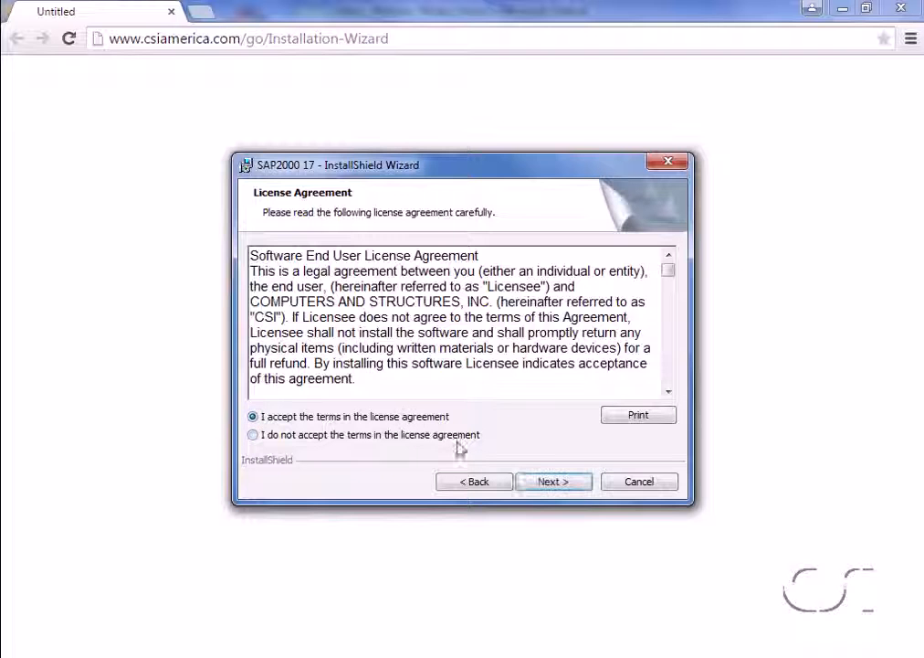
{"action": "left_click", "coordinate": [549, 487]}
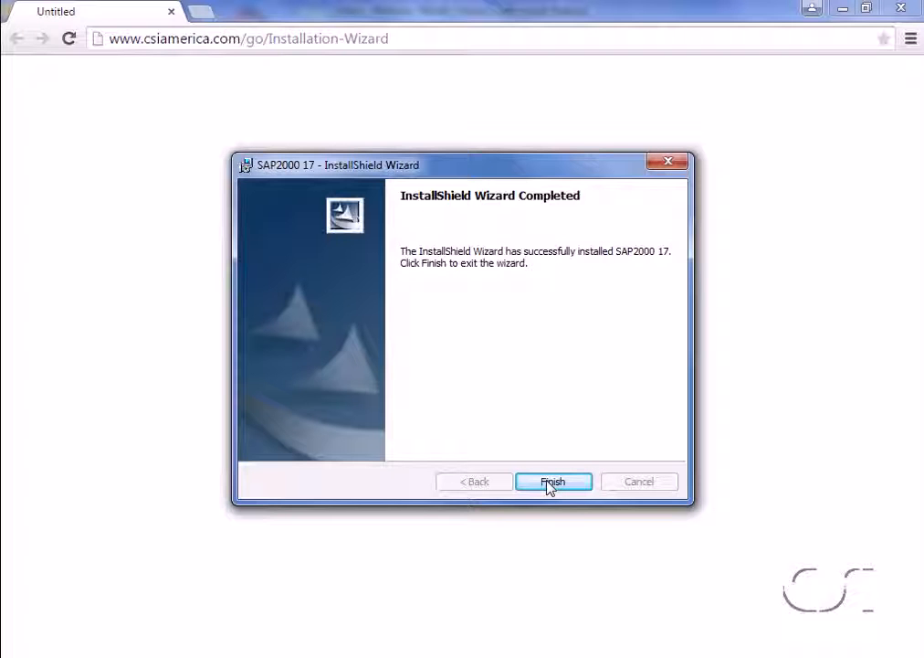
{"action": "left_click", "coordinate": [551, 484]}
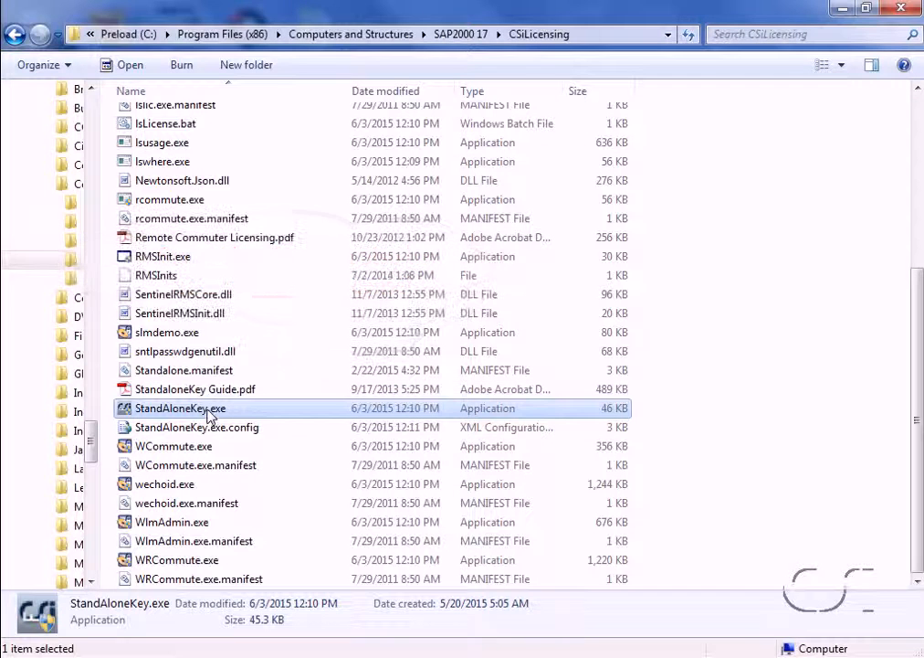
Run StandAloneKey.exe and confirm deactivating the SAP2000 Plus Standalone 17 license.
{"action": "double_click", "coordinate": [210, 413]}
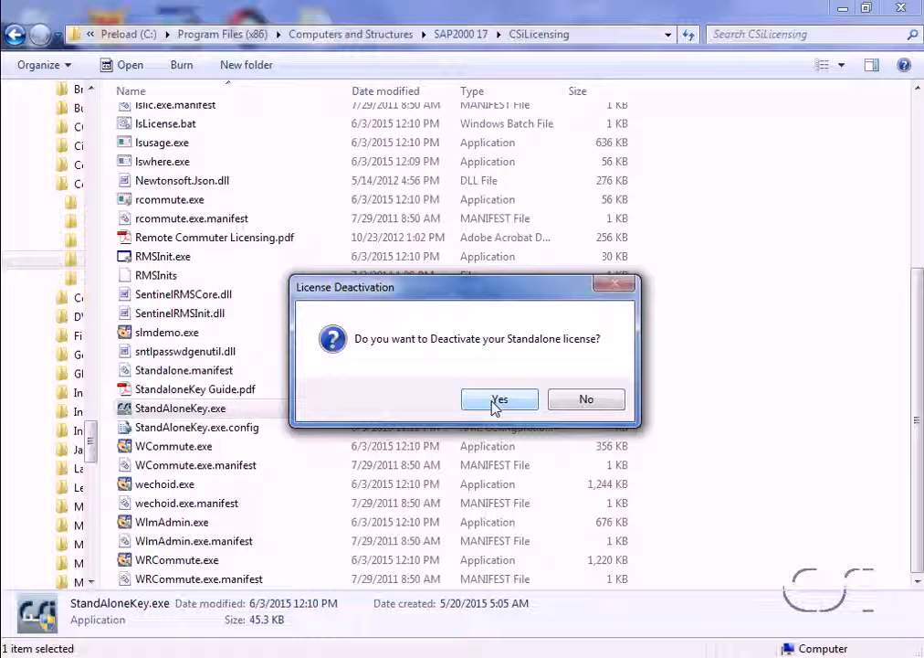
{"action": "left_click", "coordinate": [499, 400]}
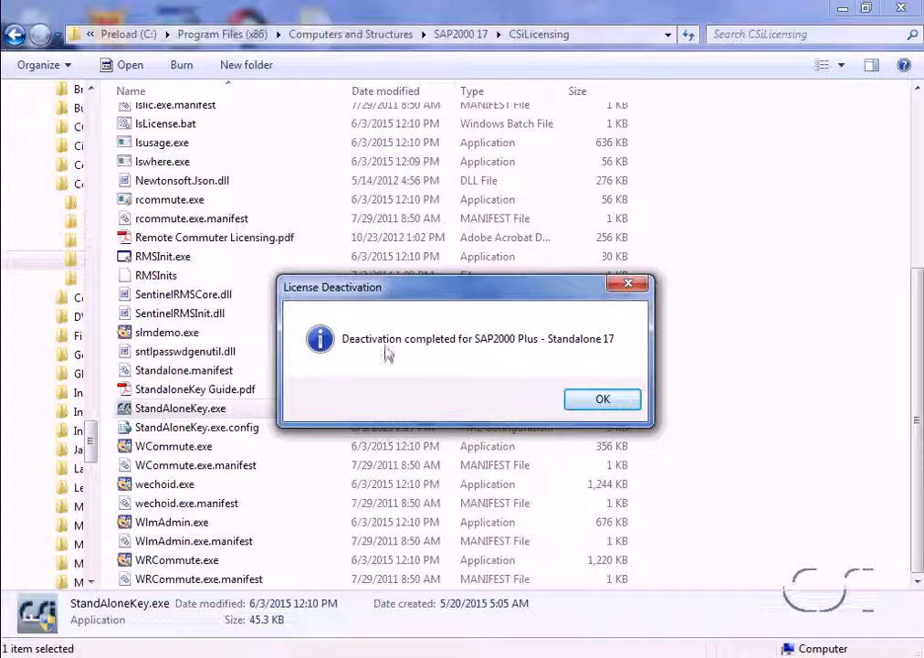
{"action": "left_click", "coordinate": [588, 403]}
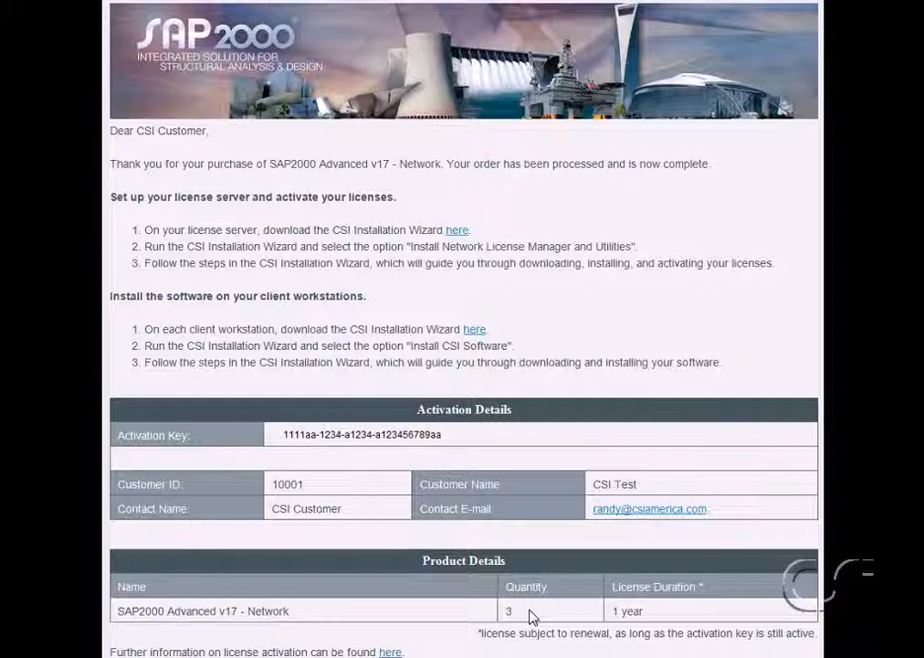
Open the wizard from the network order email and choose Install Network License Manager and Utilities.
{"action": "left_click", "coordinate": [458, 232]}
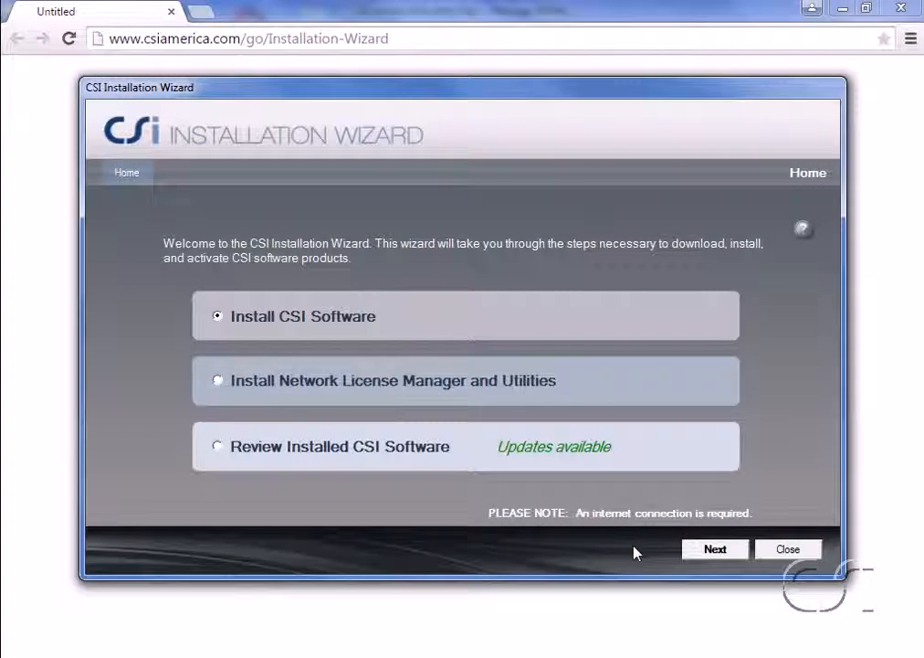
{"action": "left_click", "coordinate": [218, 383]}
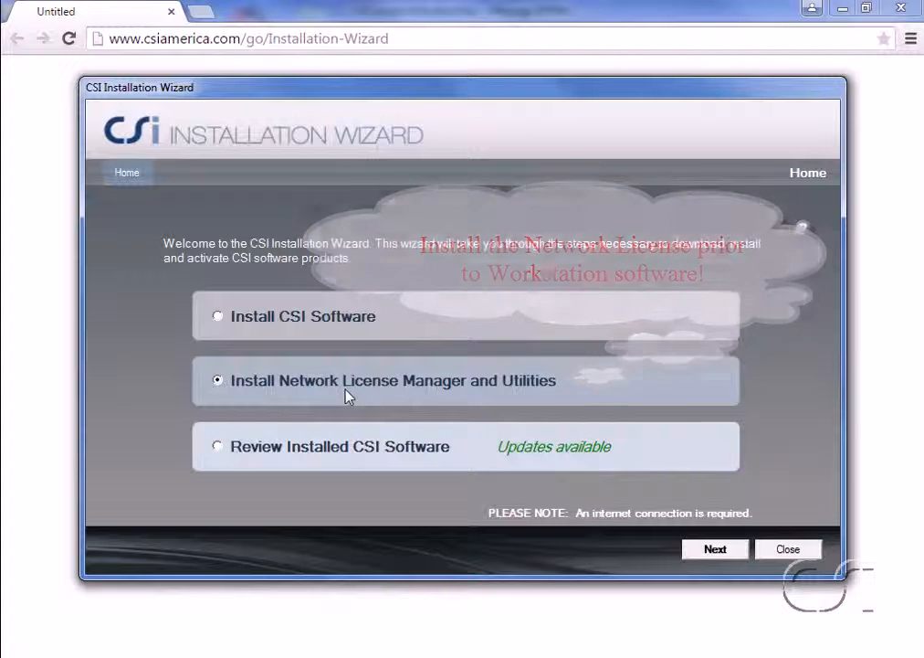
Confirm installing the License Manager locally, download the 30.27MB License Manager and Utilities package, and install it.
{"action": "left_click", "coordinate": [715, 549]}
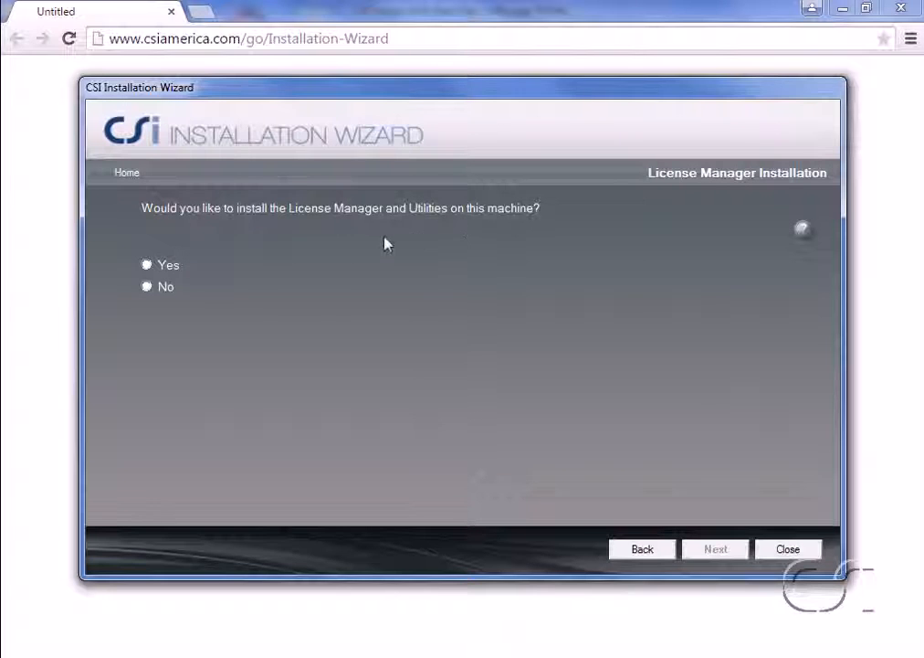
{"action": "left_click", "coordinate": [148, 266]}
{"action": "left_click", "coordinate": [711, 552]}
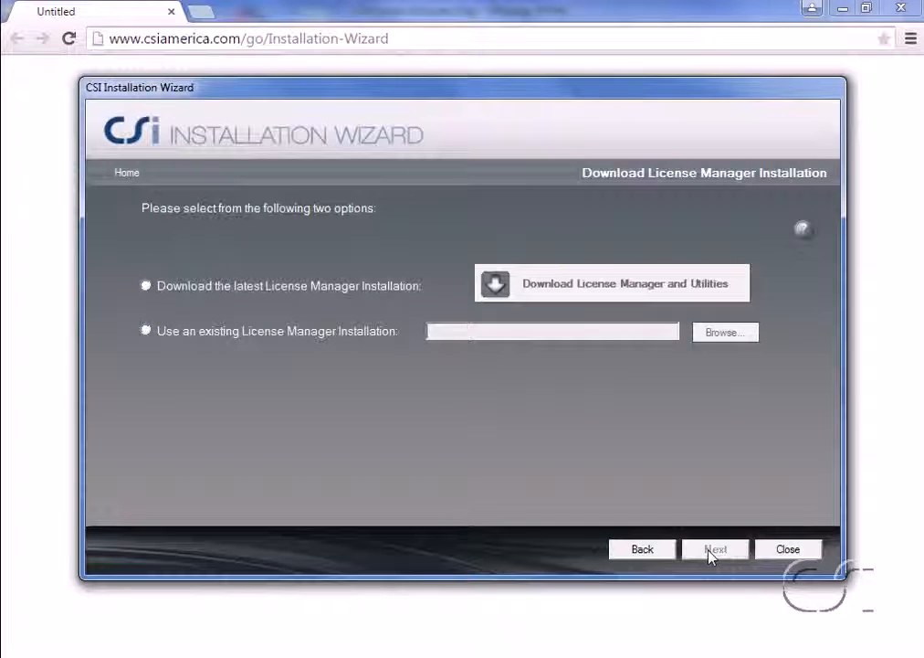
{"action": "left_click", "coordinate": [630, 297]}
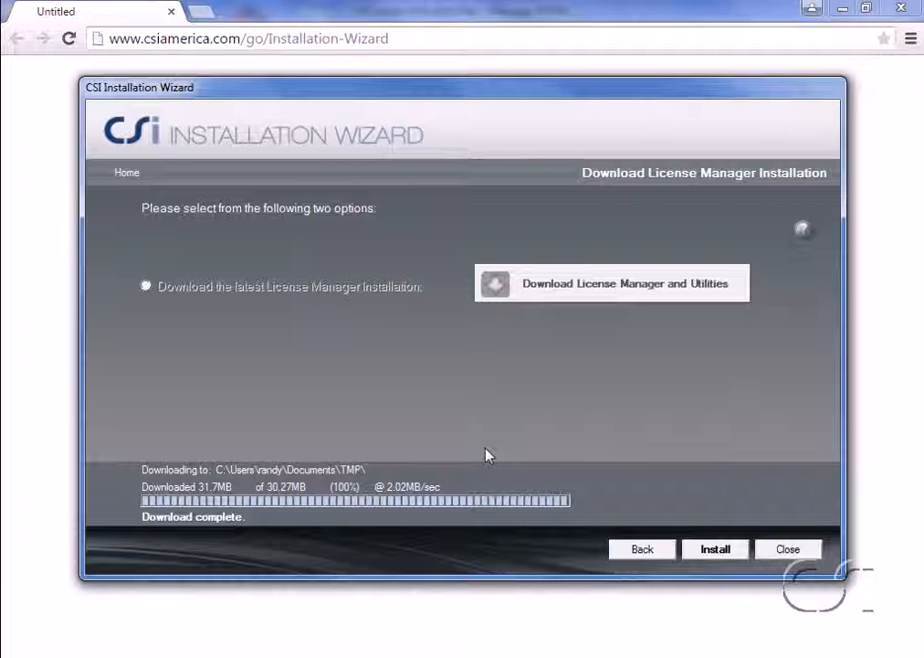
{"action": "left_click", "coordinate": [708, 549]}
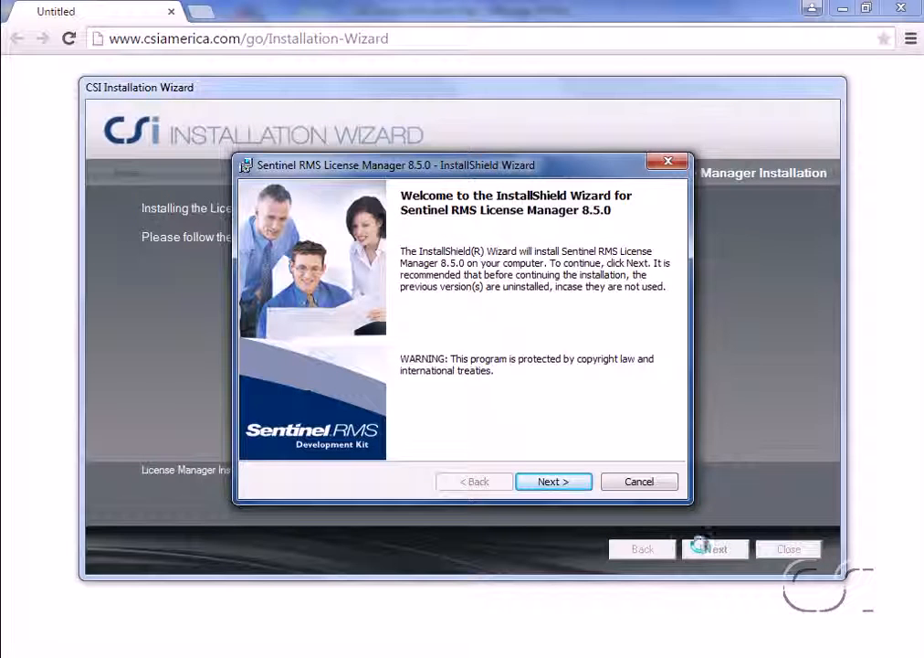
Install Sentinel RMS License Manager 8.5.0 with default folder, Complete setup and firewall exception.
{"action": "left_click", "coordinate": [559, 485]}
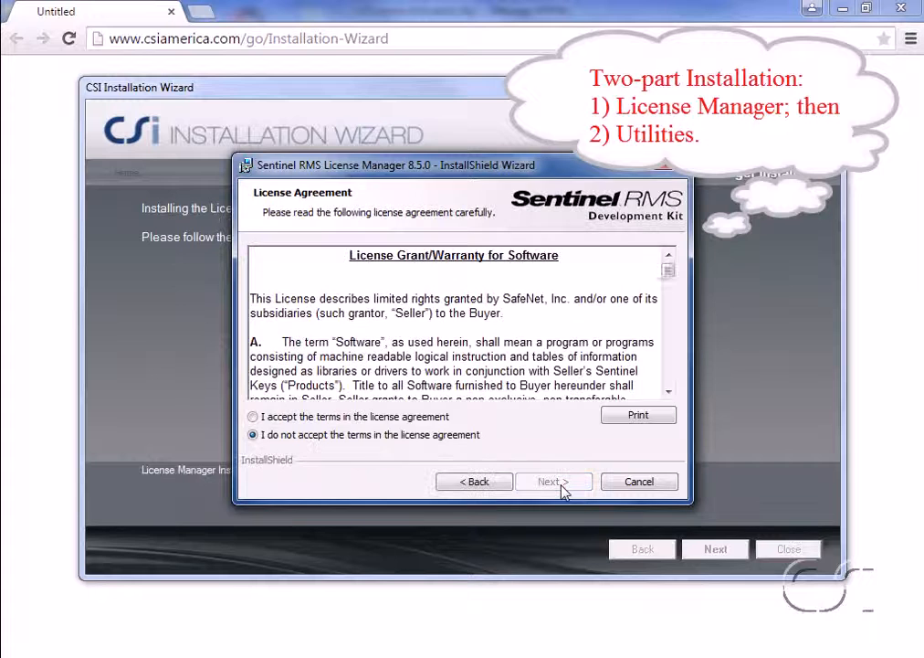
{"action": "left_click", "coordinate": [395, 420]}
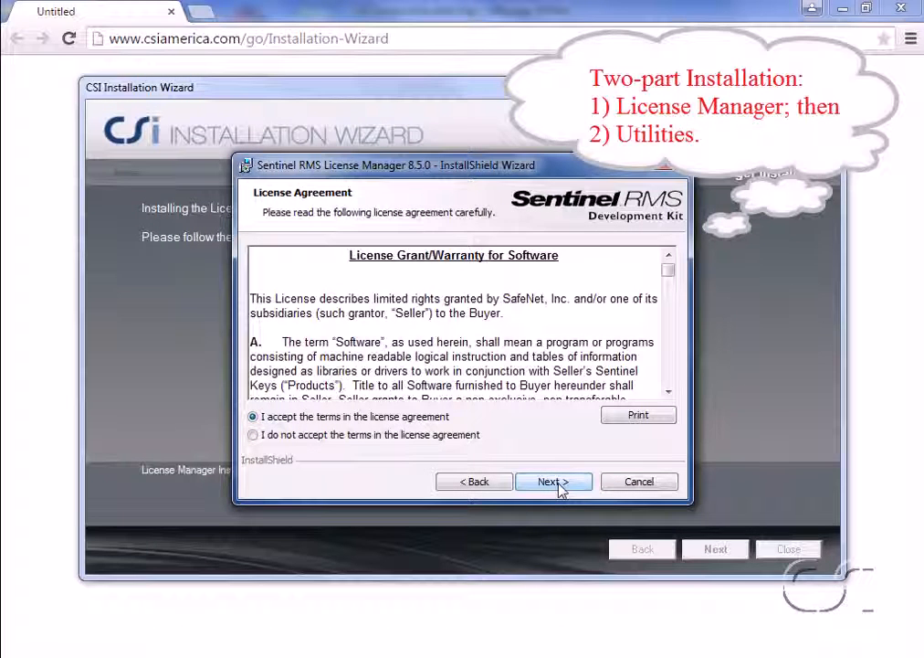
{"action": "left_click", "coordinate": [560, 484]}
{"action": "left_click", "coordinate": [560, 484]}
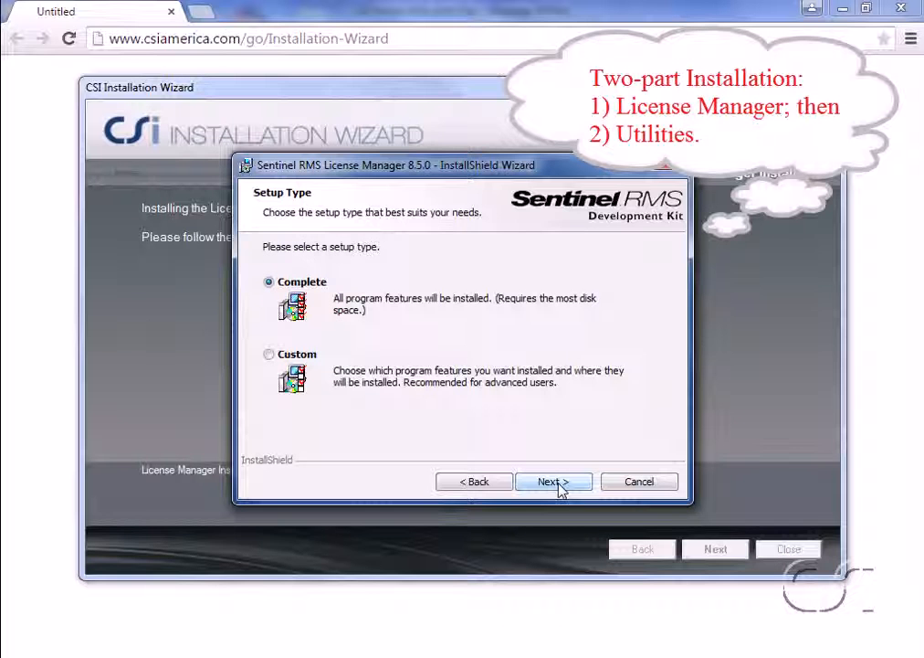
{"action": "left_click", "coordinate": [554, 481]}
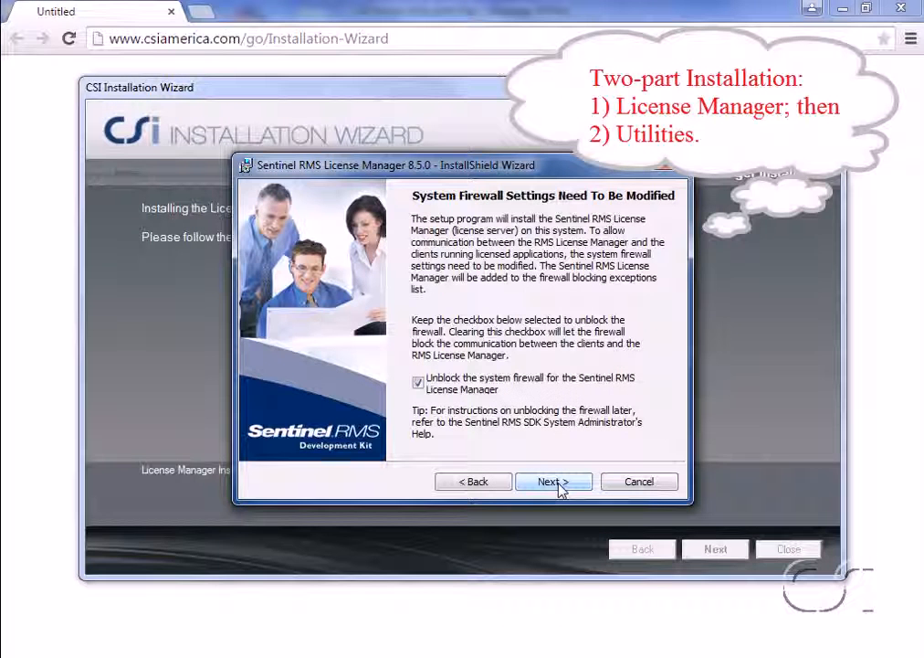
{"action": "left_click", "coordinate": [553, 481]}
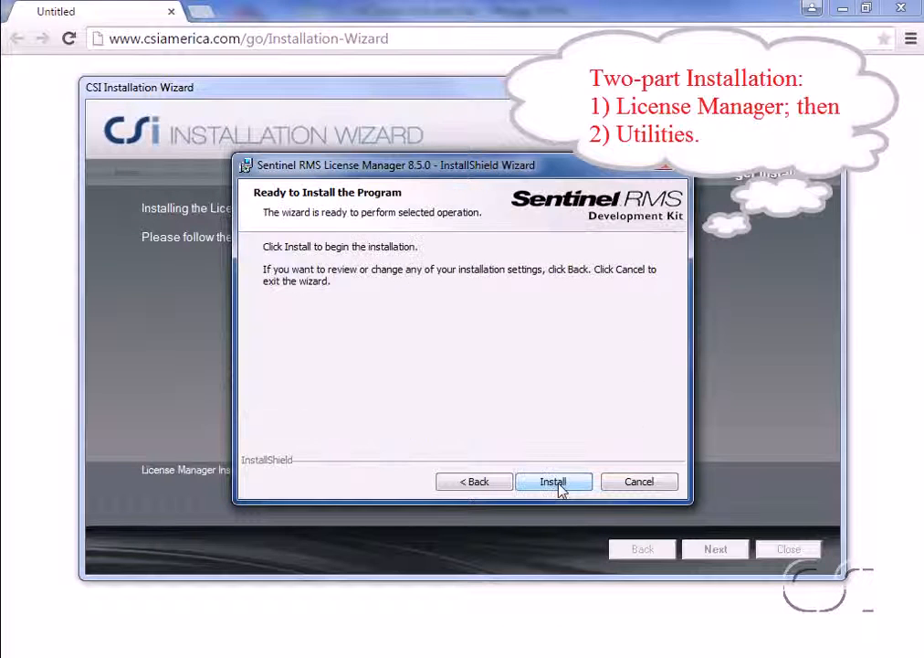
{"action": "left_click", "coordinate": [559, 485]}
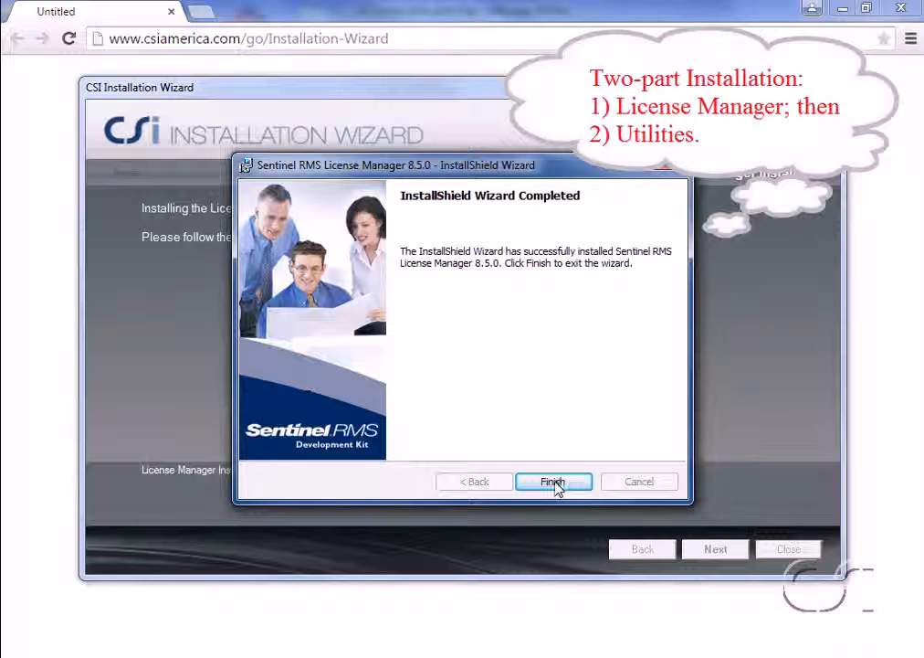
{"action": "left_click", "coordinate": [555, 484]}
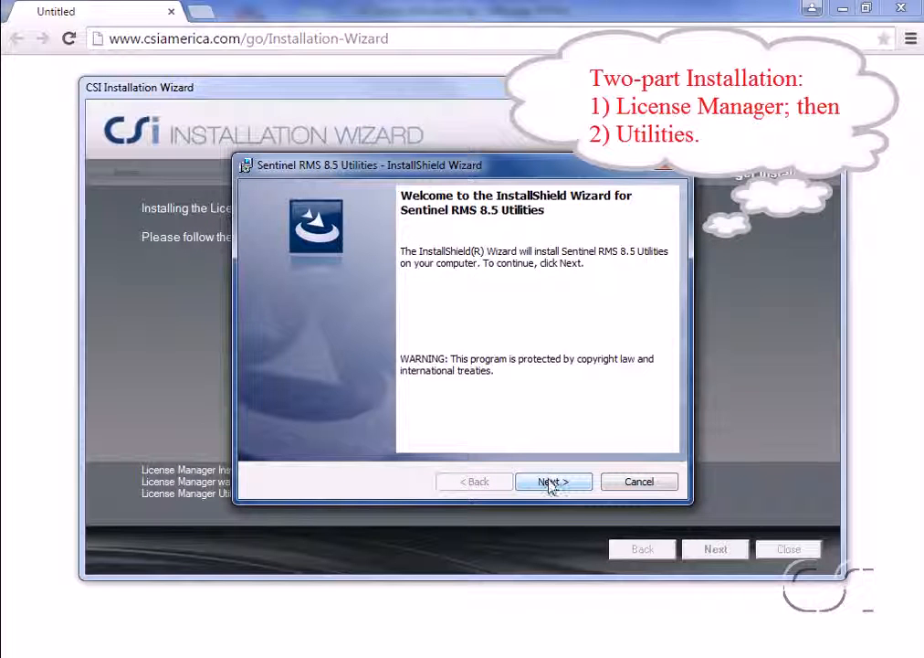
Install the Sentinel RMS 8.5 Utilities and agree to activate a network license.
{"action": "left_click", "coordinate": [551, 483]}
{"action": "left_click", "coordinate": [551, 483]}
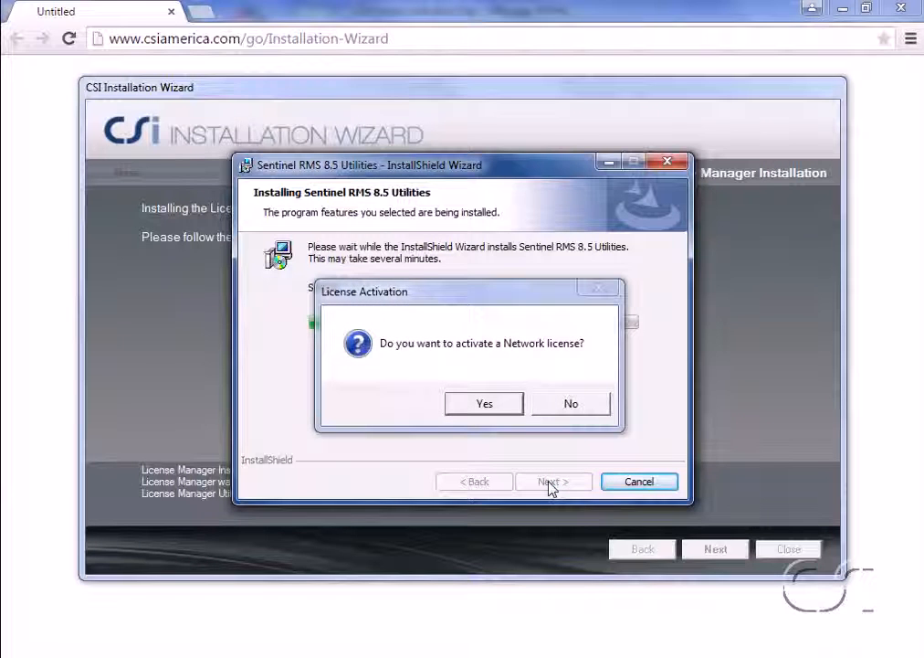
{"action": "left_click", "coordinate": [490, 408]}
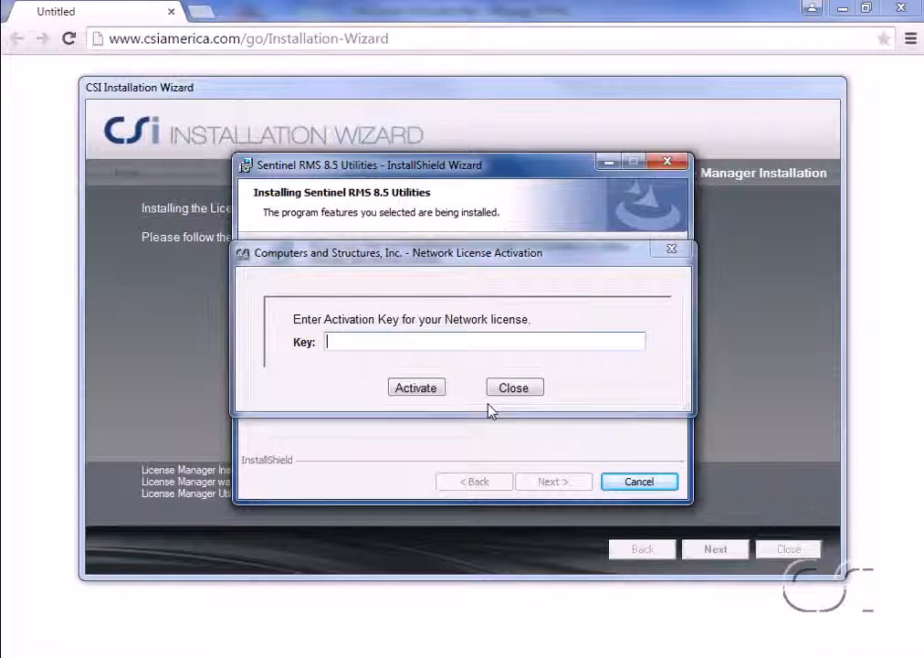
Paste the network activation key and activate 3 SAP2000 Advanced Network 17 licenses.
{"action": "left_click", "coordinate": [332, 336]}
{"action": "type", "text": "111aa-1234-a1234-a123456789aa"}
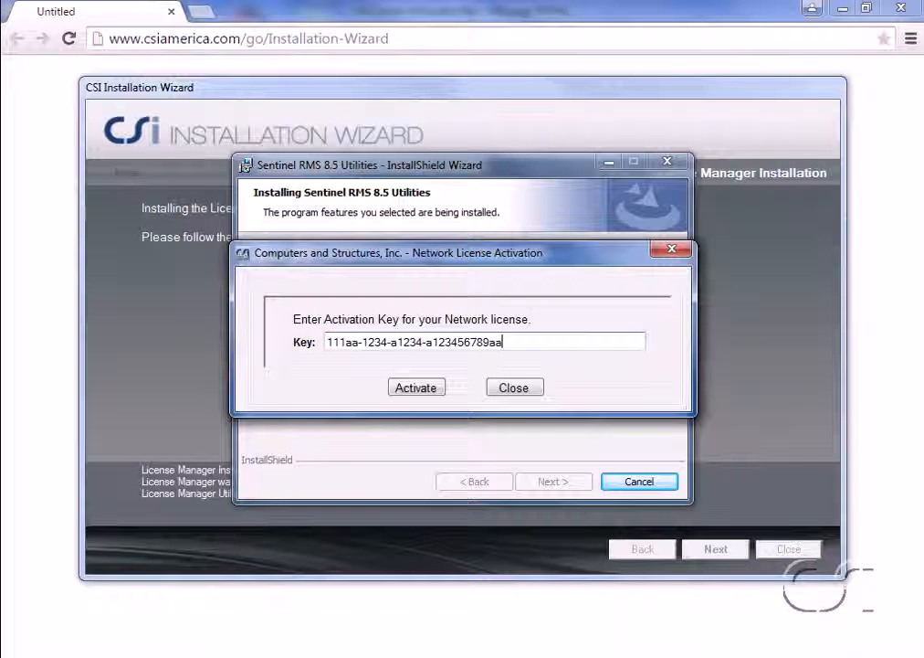
{"action": "left_click", "coordinate": [414, 388]}
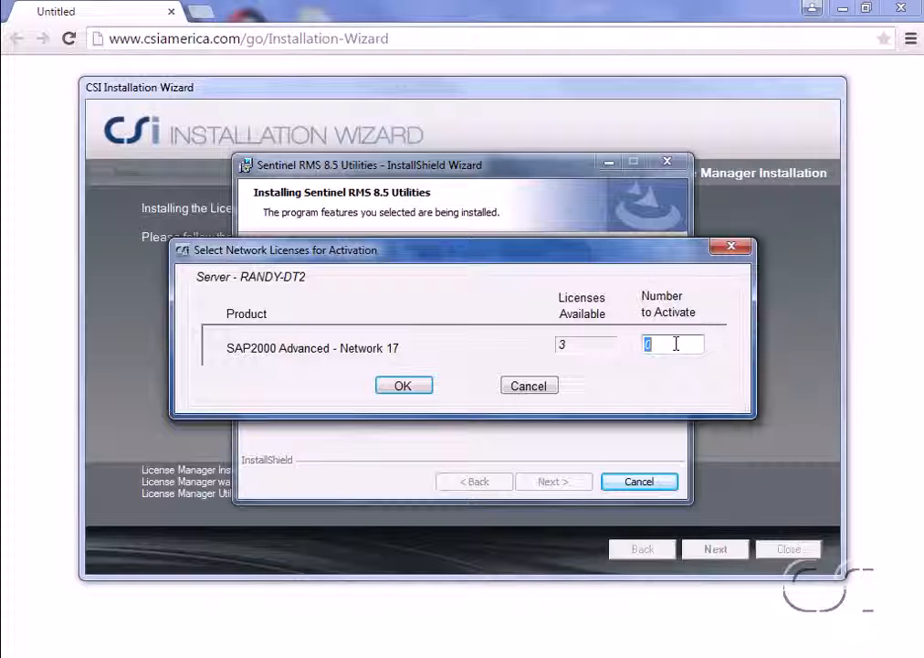
{"action": "type", "text": "3"}
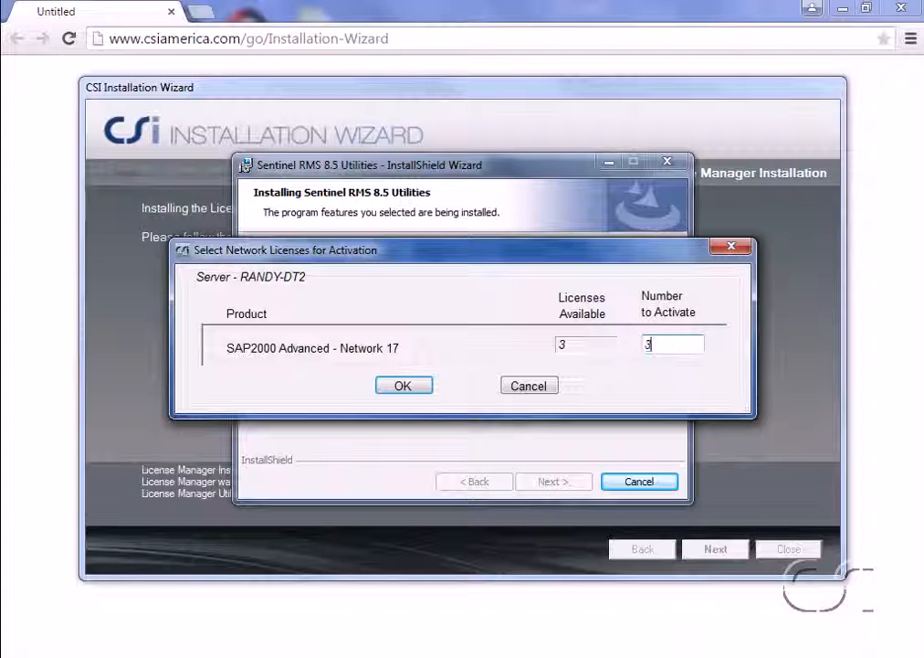
{"action": "left_click", "coordinate": [406, 387]}
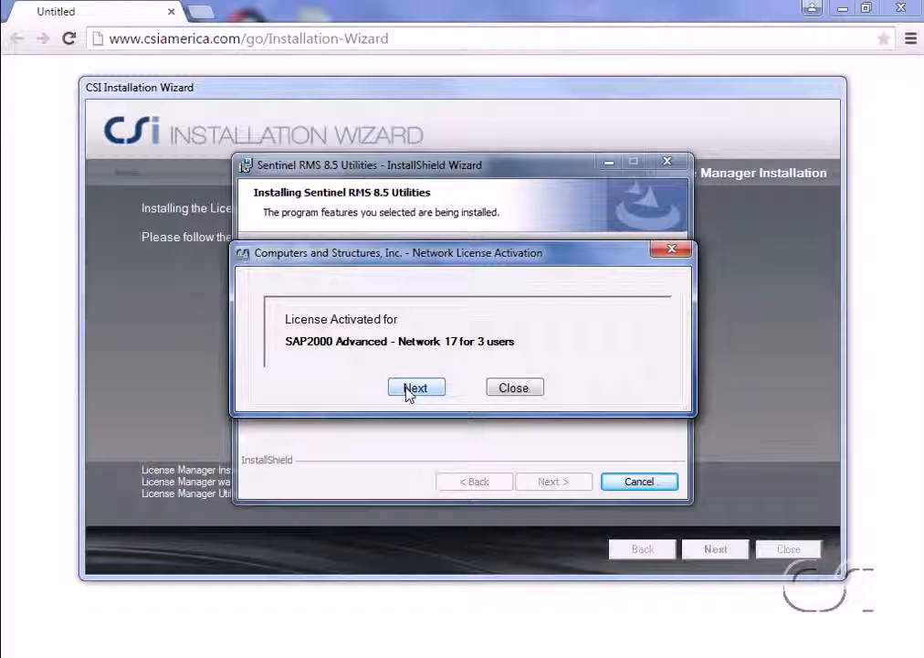
{"action": "left_click", "coordinate": [410, 388]}
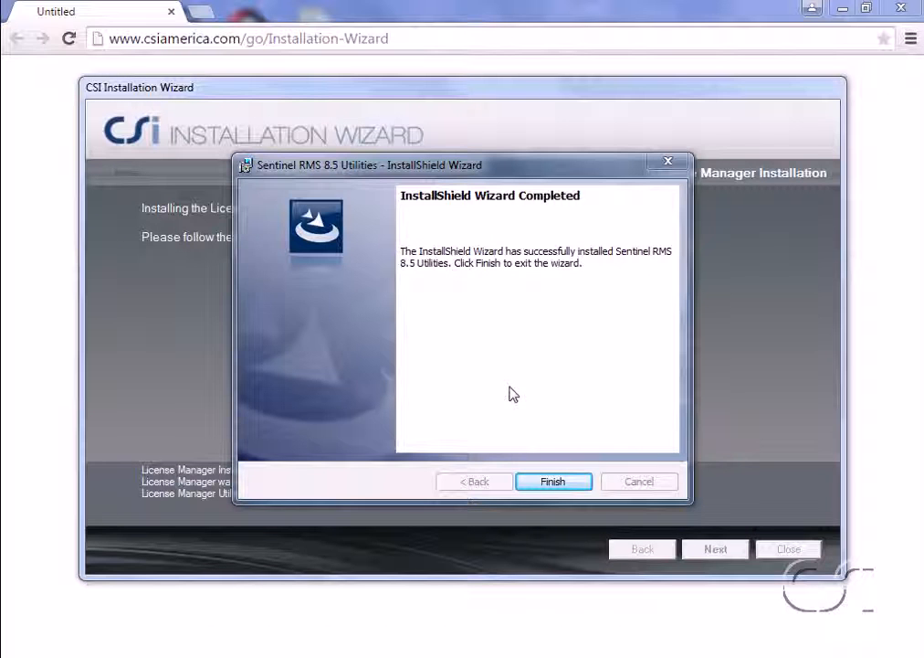
Close the finished Utilities installer, returning to the wizard's Home page with Install CSI Software chosen.
{"action": "left_click", "coordinate": [552, 482]}
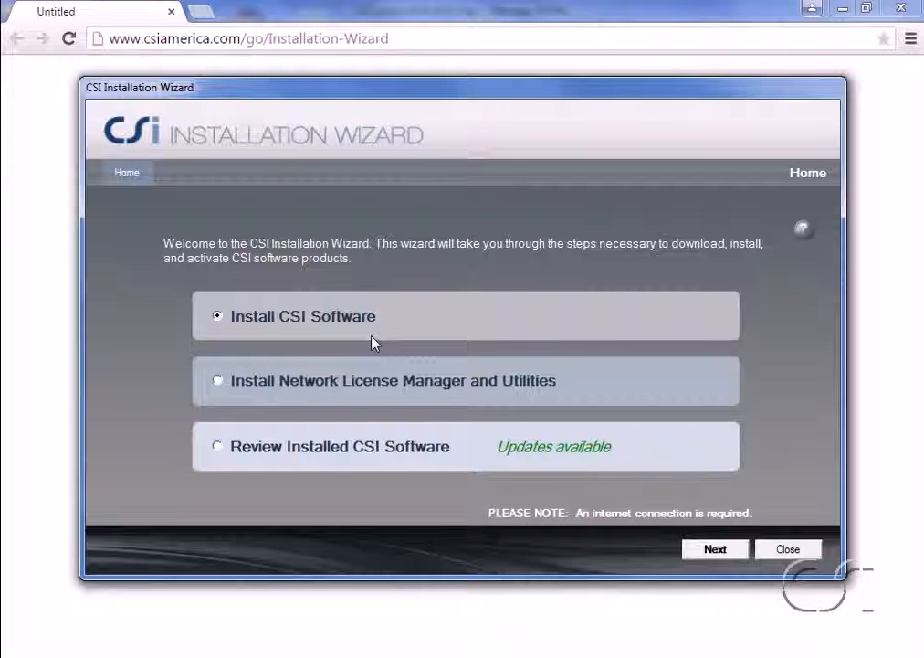
Proceed to CSI software installation and choose 'Install SAP2000 17 for use with network license key'.
{"action": "left_click", "coordinate": [739, 557]}
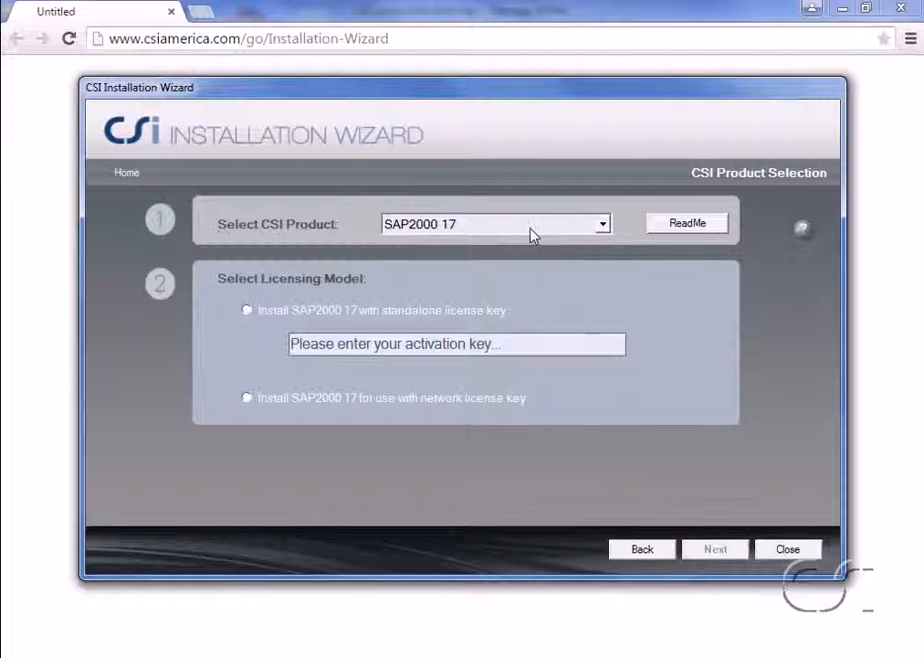
{"action": "left_click", "coordinate": [247, 398]}
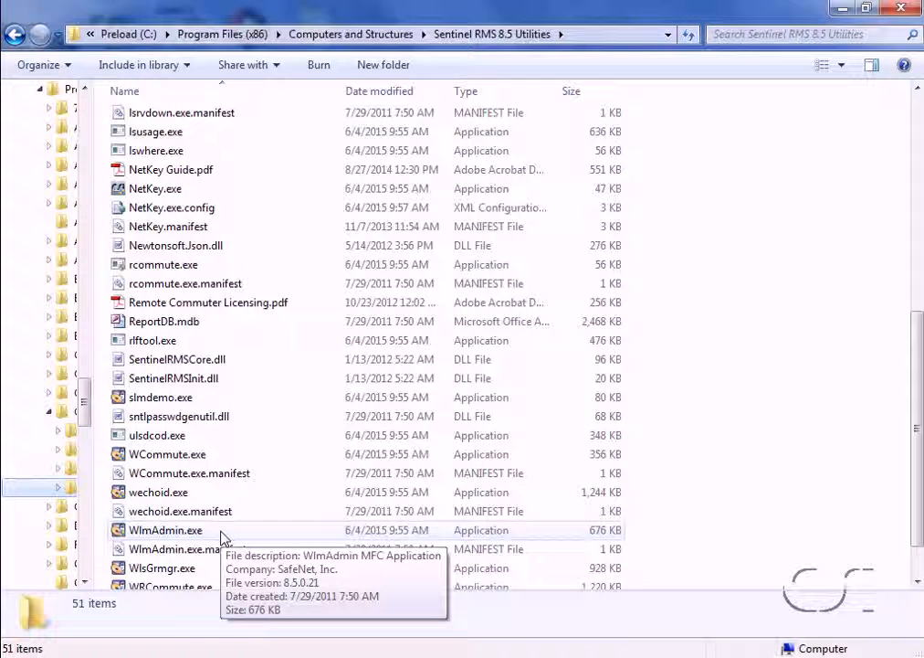
{"action": "double_click", "coordinate": [171, 532]}
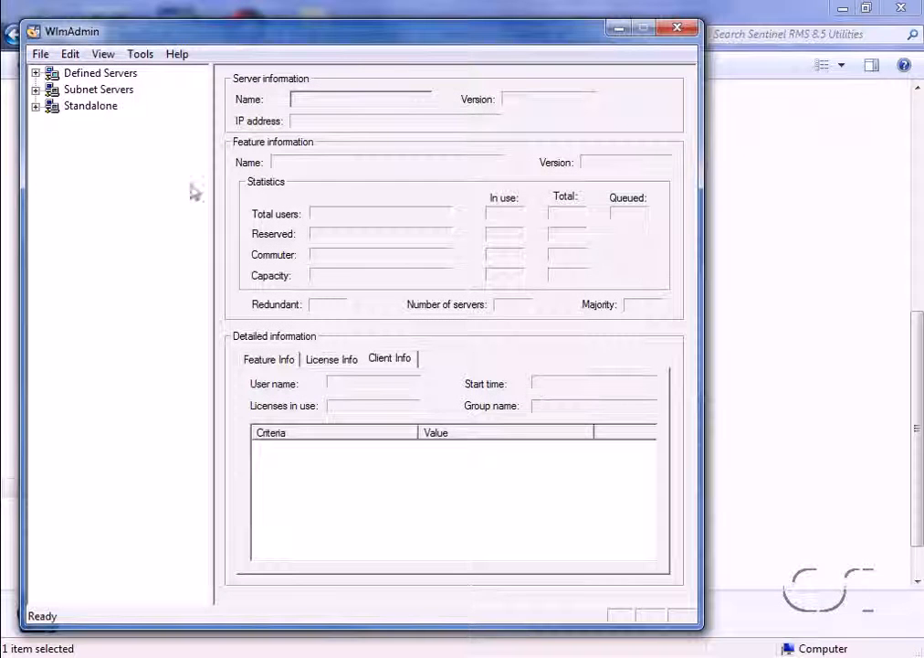
{"action": "left_click", "coordinate": [35, 89]}
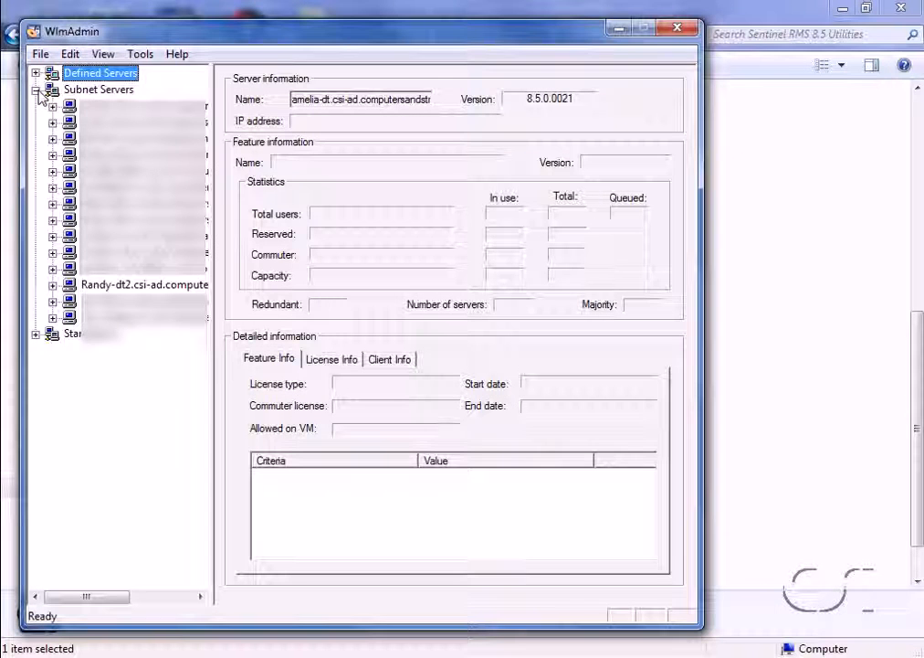
{"action": "left_click", "coordinate": [53, 286]}
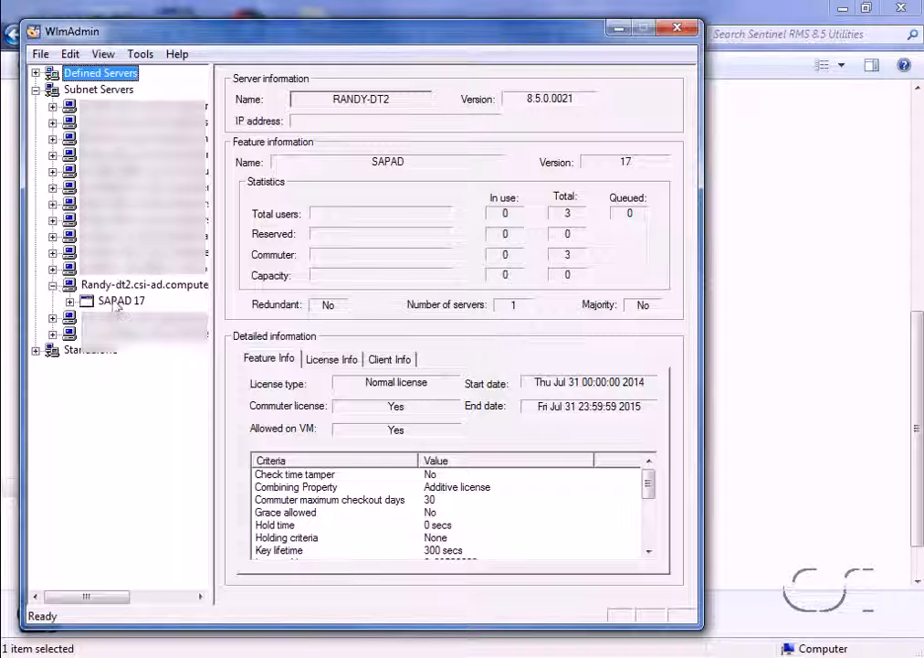
{"action": "left_click", "coordinate": [122, 303]}
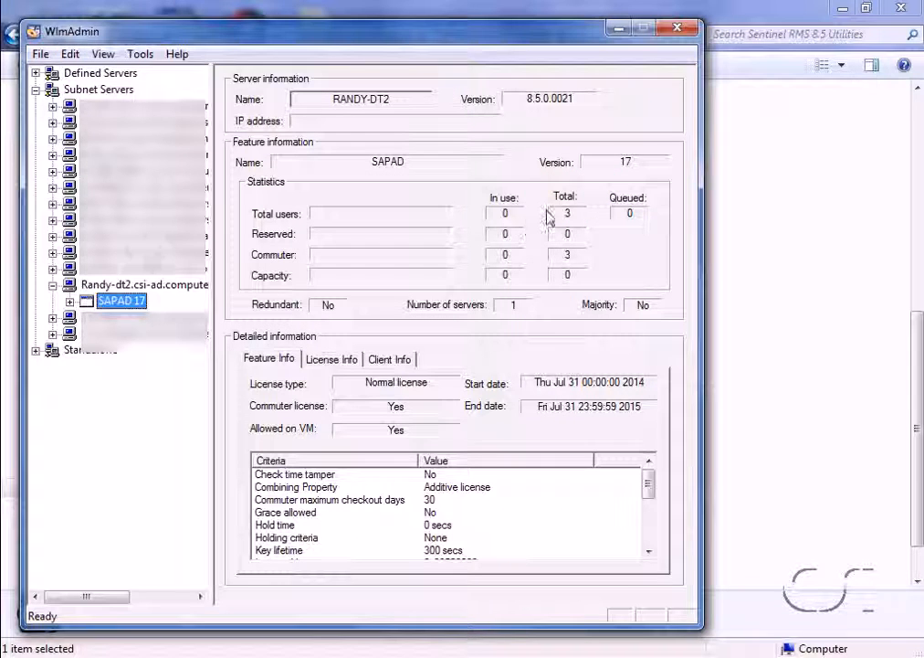
{"action": "left_click", "coordinate": [677, 32]}
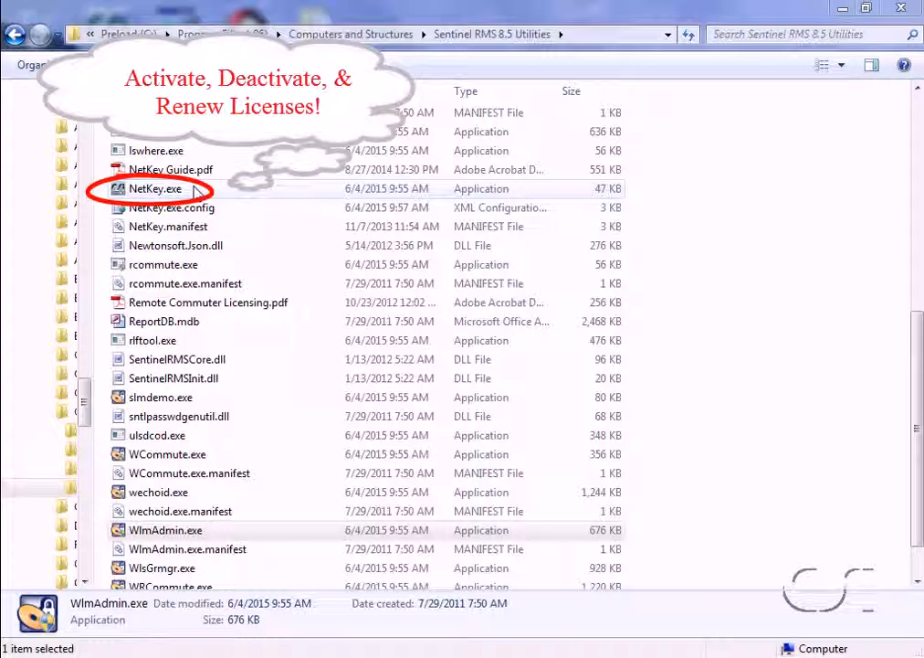
Launch NetKey.exe and select the Deactivate Network License(s) task.
{"action": "left_click", "coordinate": [173, 194]}
{"action": "double_click", "coordinate": [173, 193]}
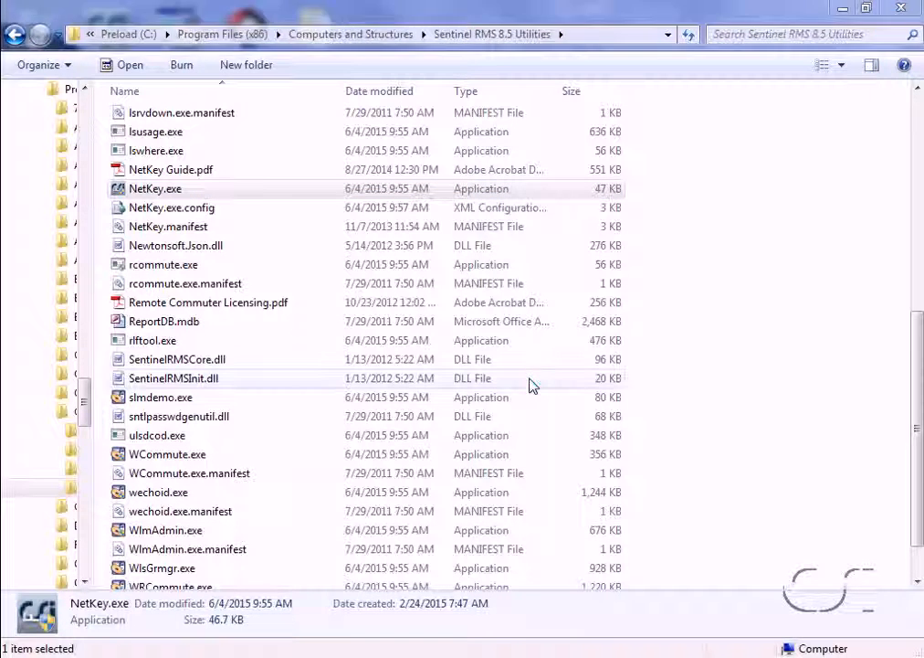
{"action": "left_click", "coordinate": [380, 326]}
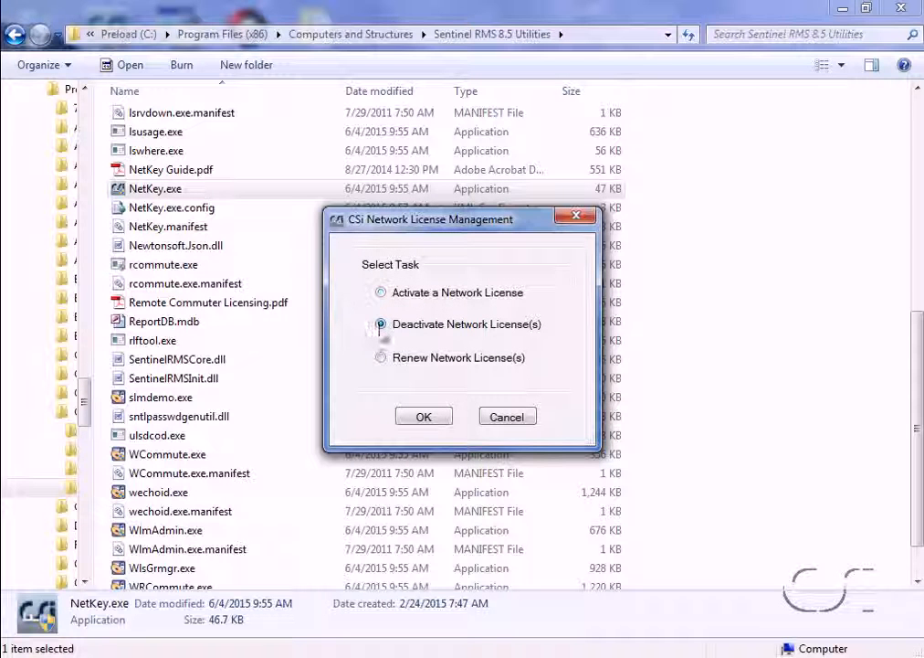
{"action": "left_click", "coordinate": [424, 417]}
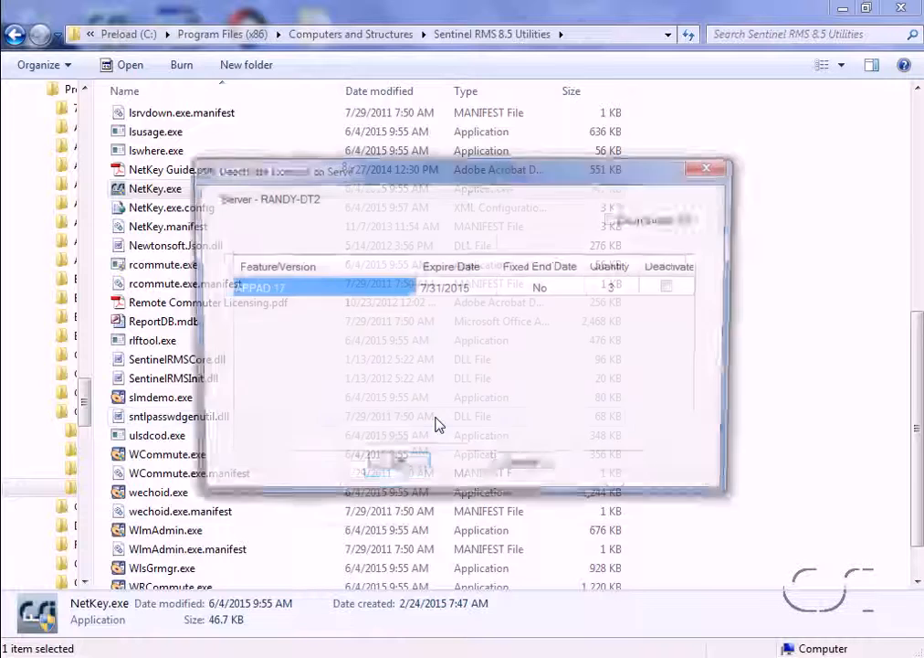
Deactivate the SAPAD 17 licenses and acknowledge the confirmation and activation key notices.
{"action": "left_click", "coordinate": [676, 287]}
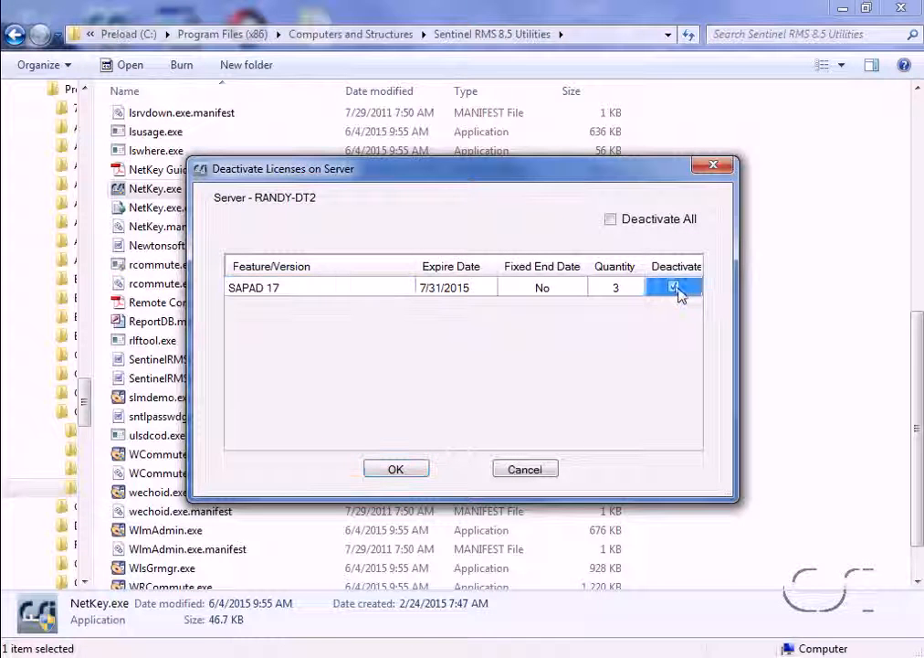
{"action": "left_click", "coordinate": [395, 469]}
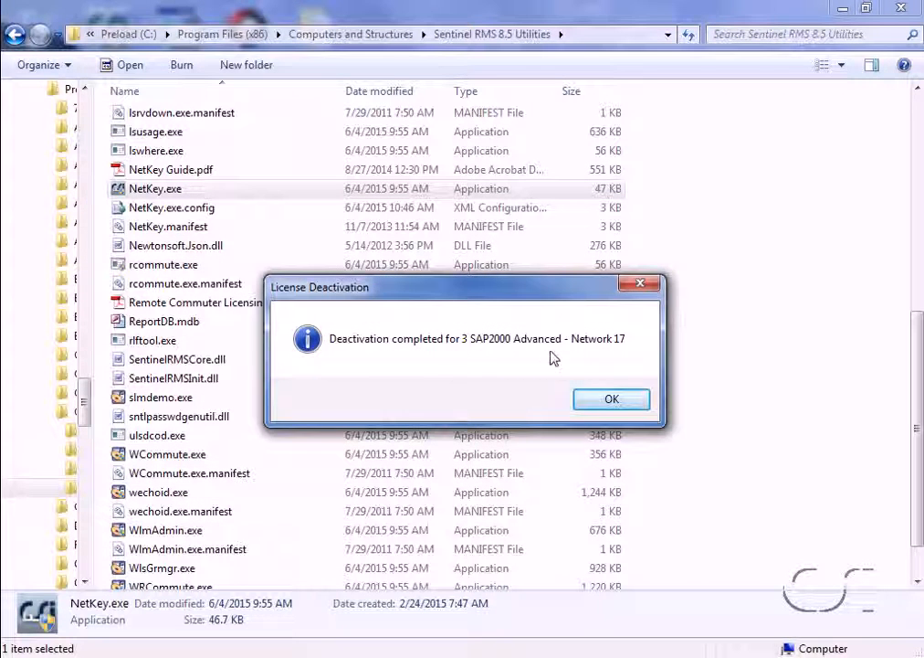
{"action": "left_click", "coordinate": [612, 402]}
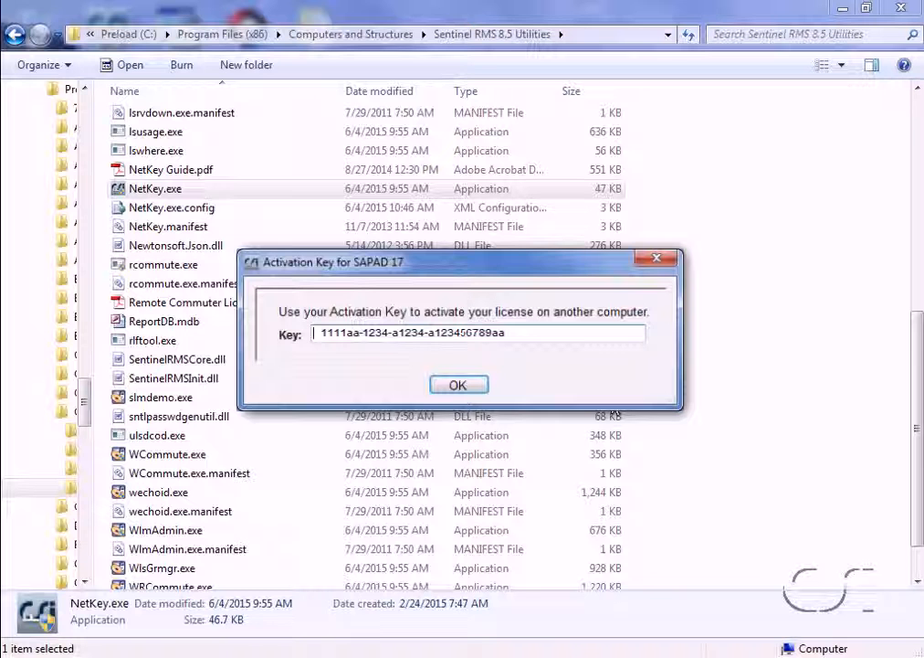
{"action": "left_click", "coordinate": [462, 386]}
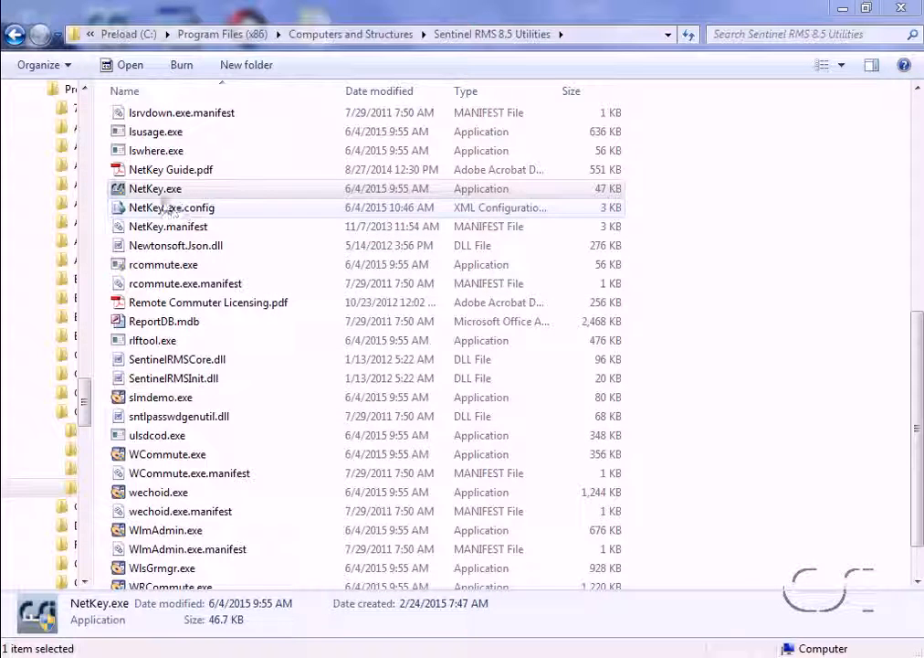
Relaunch NetKey, paste the saved activation key, and activate 2 SAPAD 17 network licenses.
{"action": "double_click", "coordinate": [191, 190]}
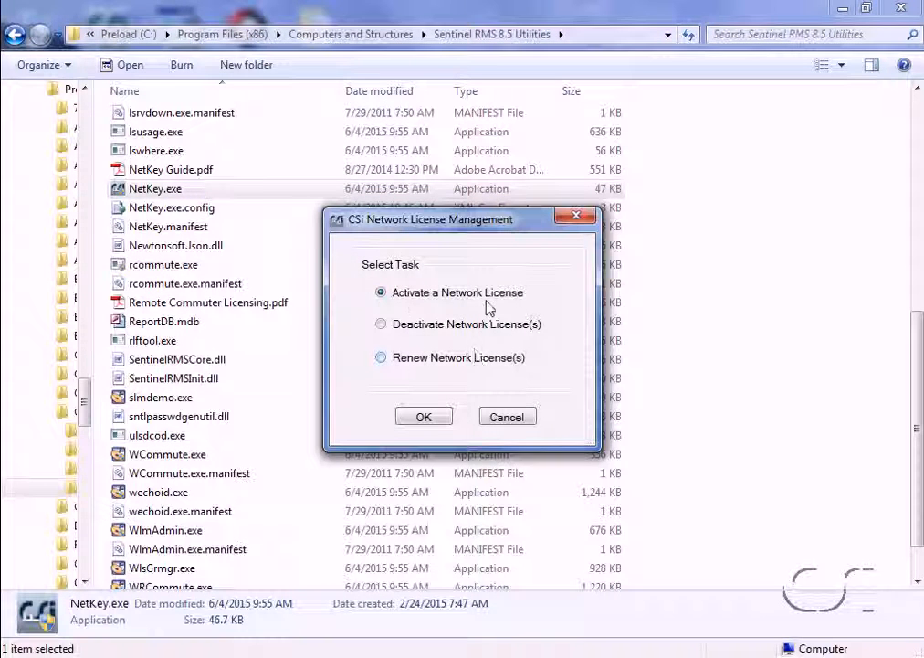
{"action": "left_click", "coordinate": [425, 417]}
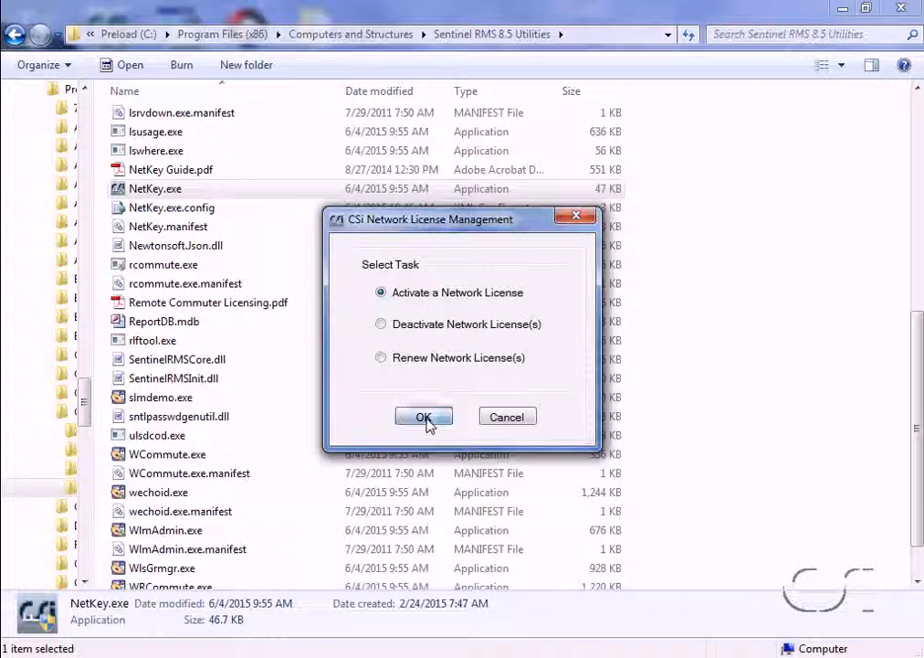
{"action": "type", "text": "1111aa-1234-a1234-a123456789aa"}
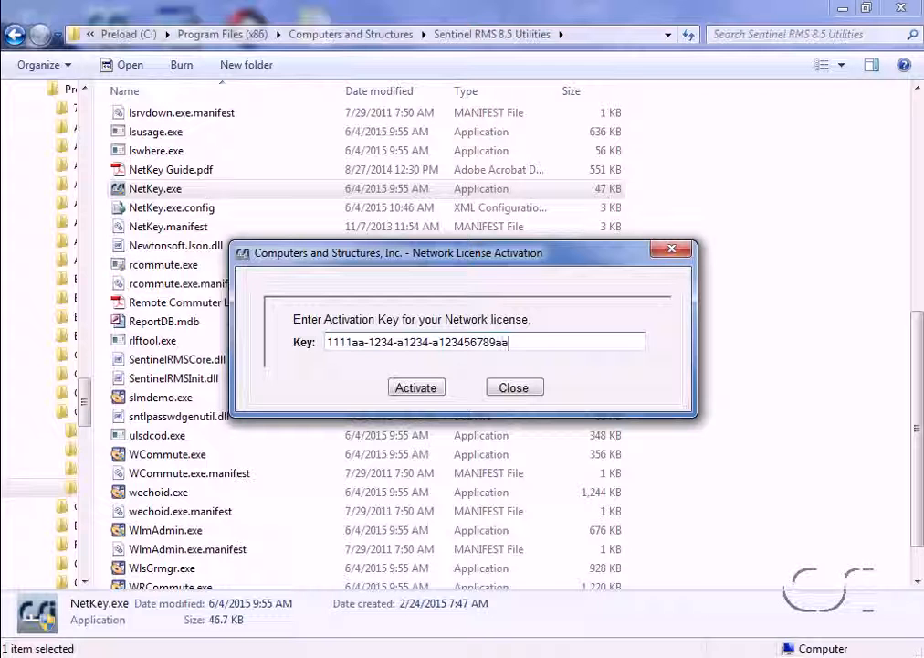
{"action": "left_click", "coordinate": [417, 394]}
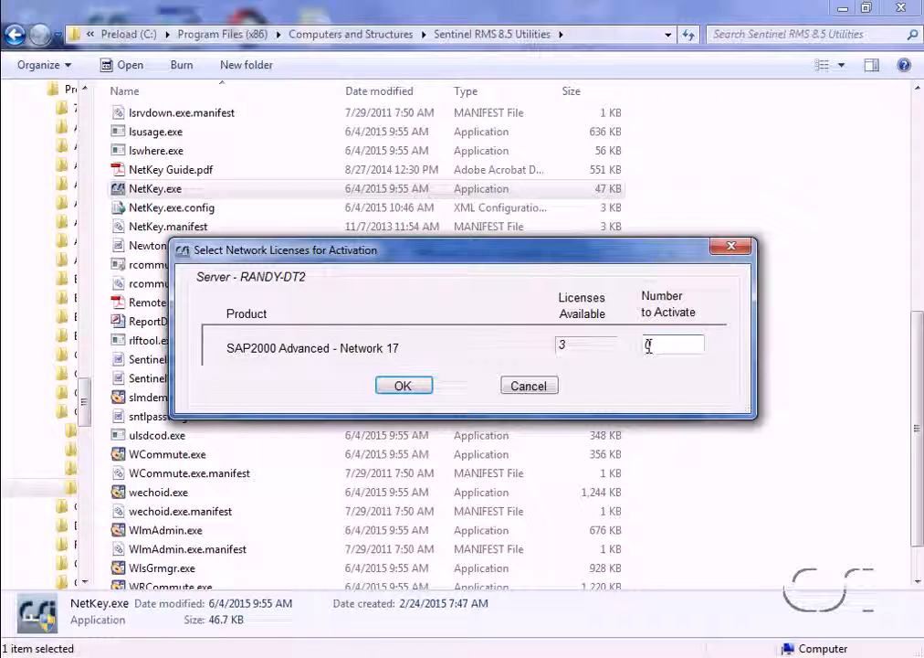
{"action": "type", "text": "2"}
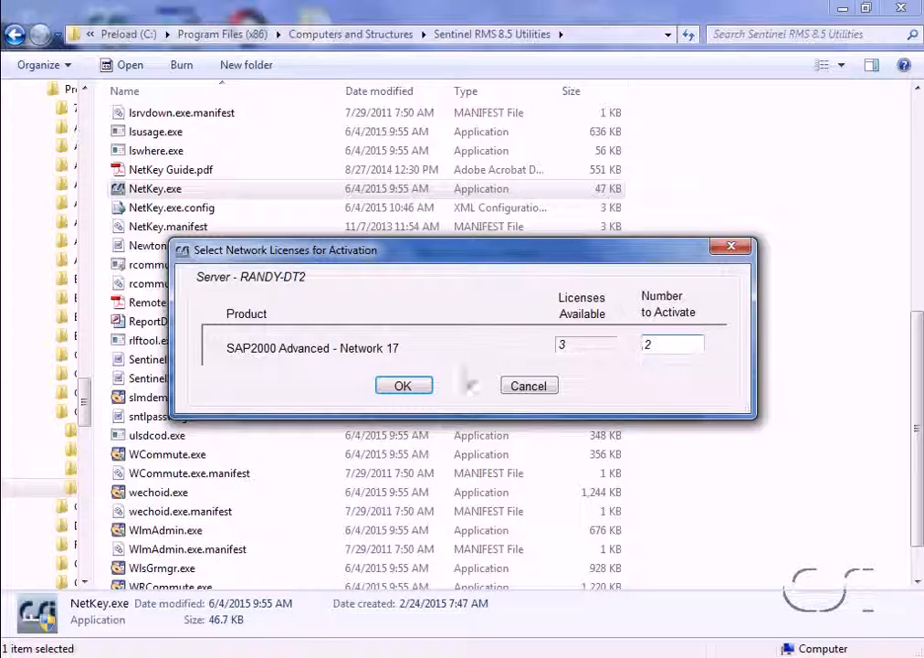
{"action": "left_click", "coordinate": [405, 386]}
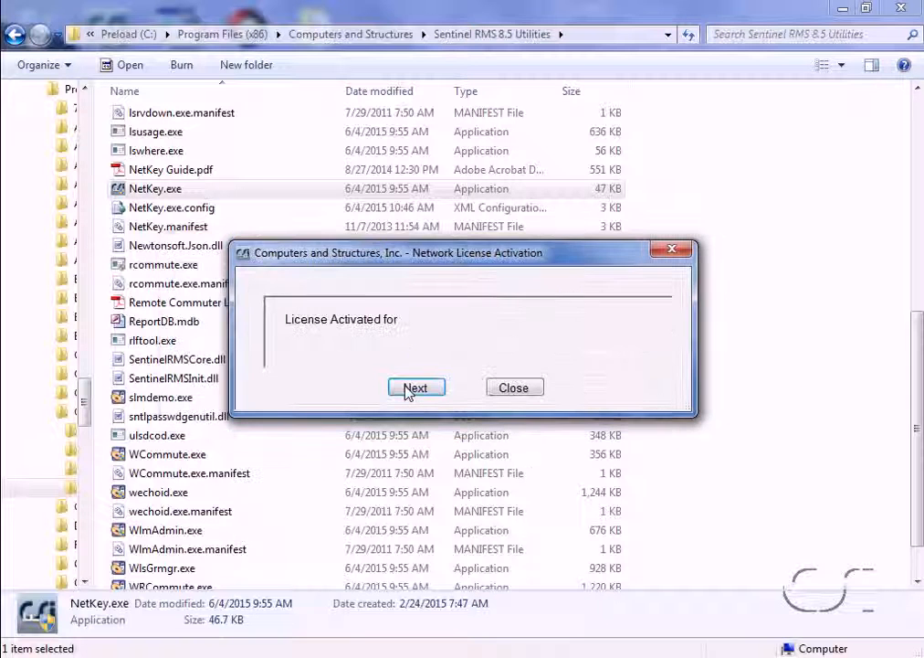